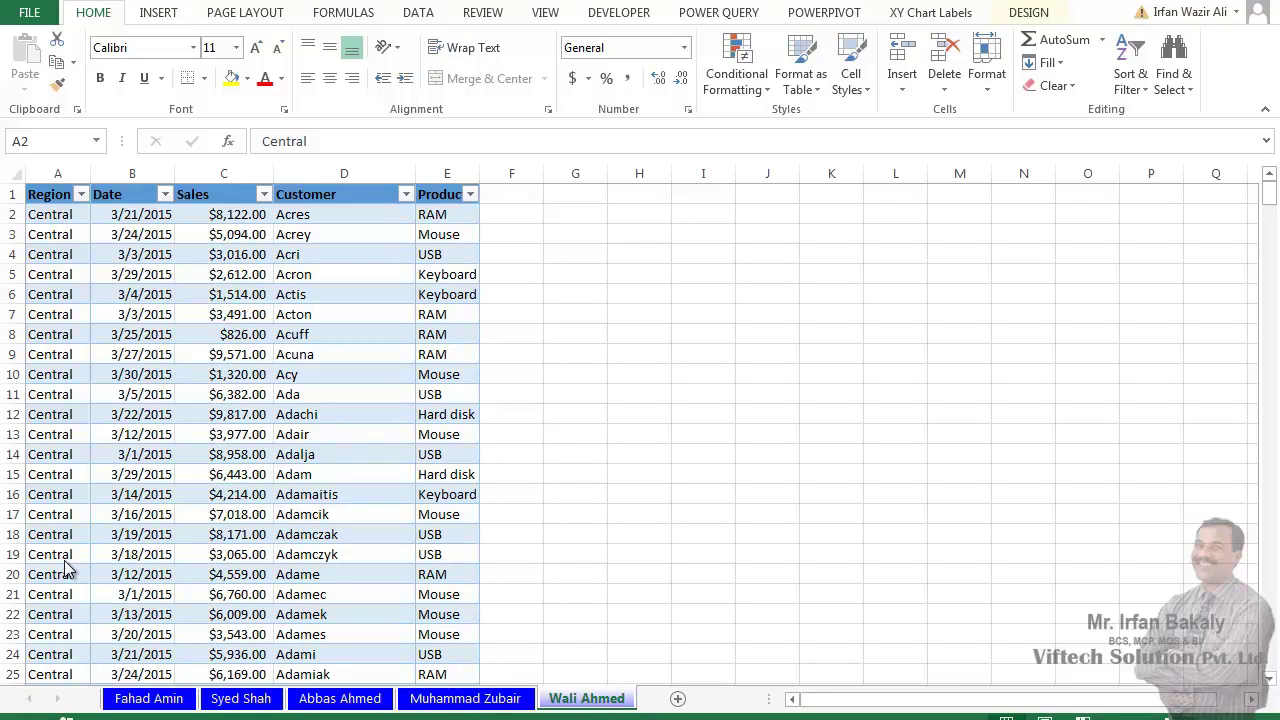
# Look through the regional sales worksheets in the workbook, finishing at the header of the East region sheet
pyautogui.click(420, 698)
pyautogui.click(350, 698)
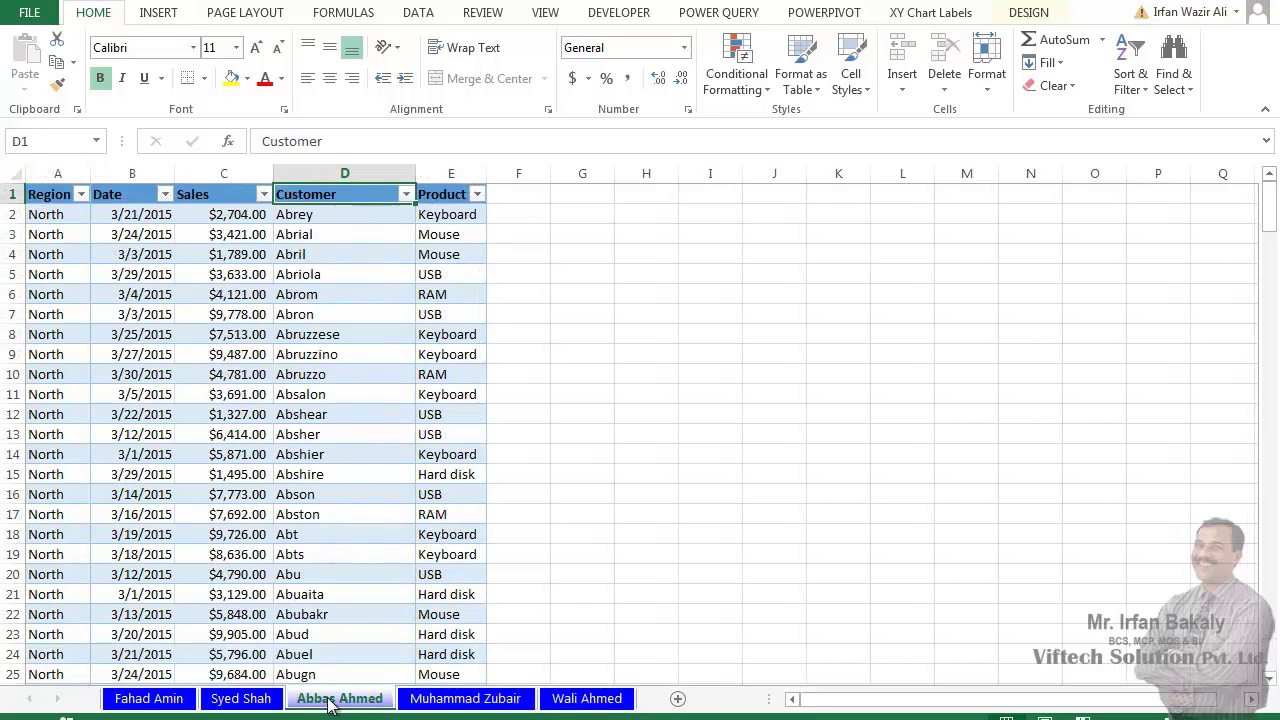
pyautogui.click(246, 698)
pyautogui.click(148, 698)
pyautogui.click(73, 614)
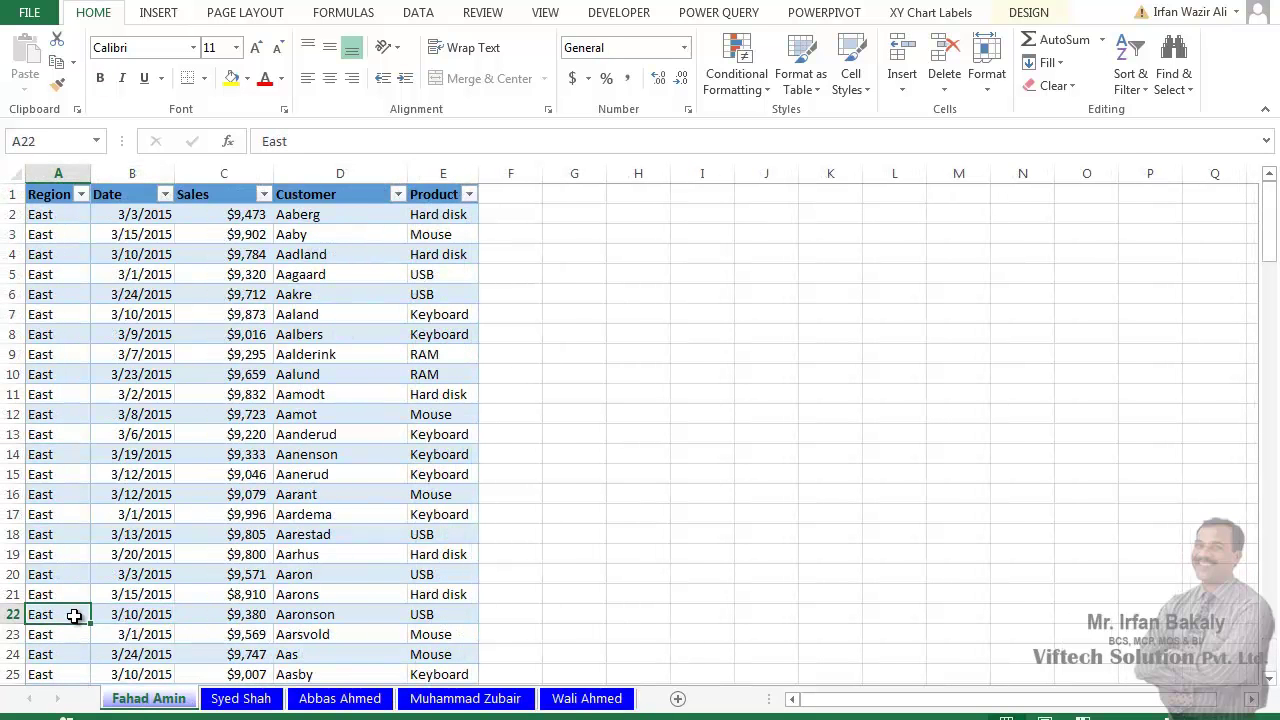
pyautogui.hotkey('ctrl', 'Up')
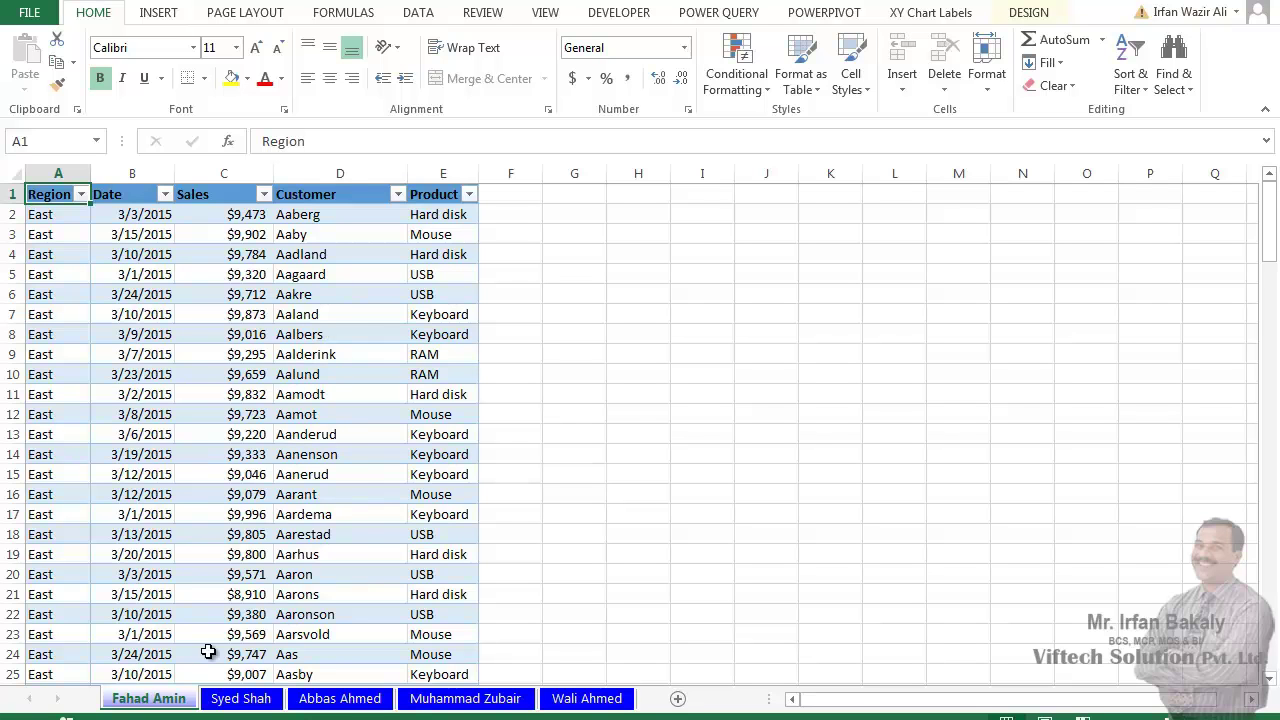
# Close the Region Wise Sales - Mar 2015.xlsx workbook and save its changes
pyautogui.rightClick(255, 716)
pyautogui.click(258, 700)
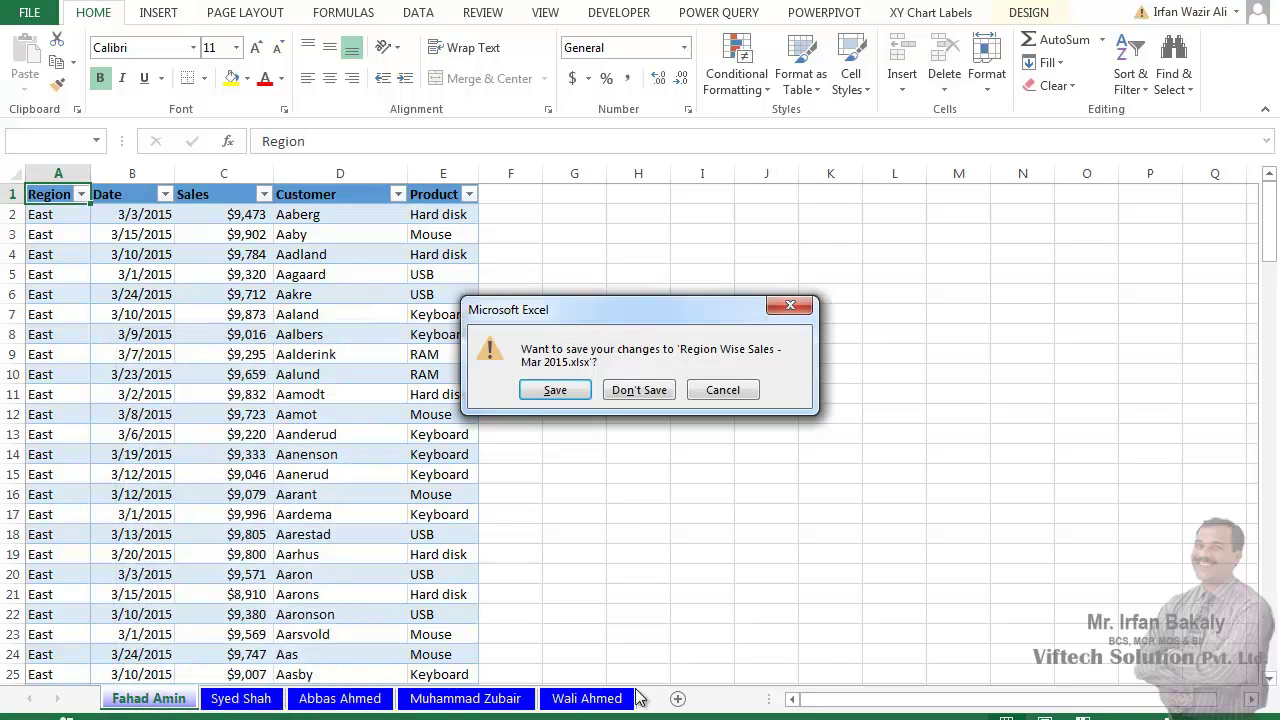
pyautogui.click(560, 390)
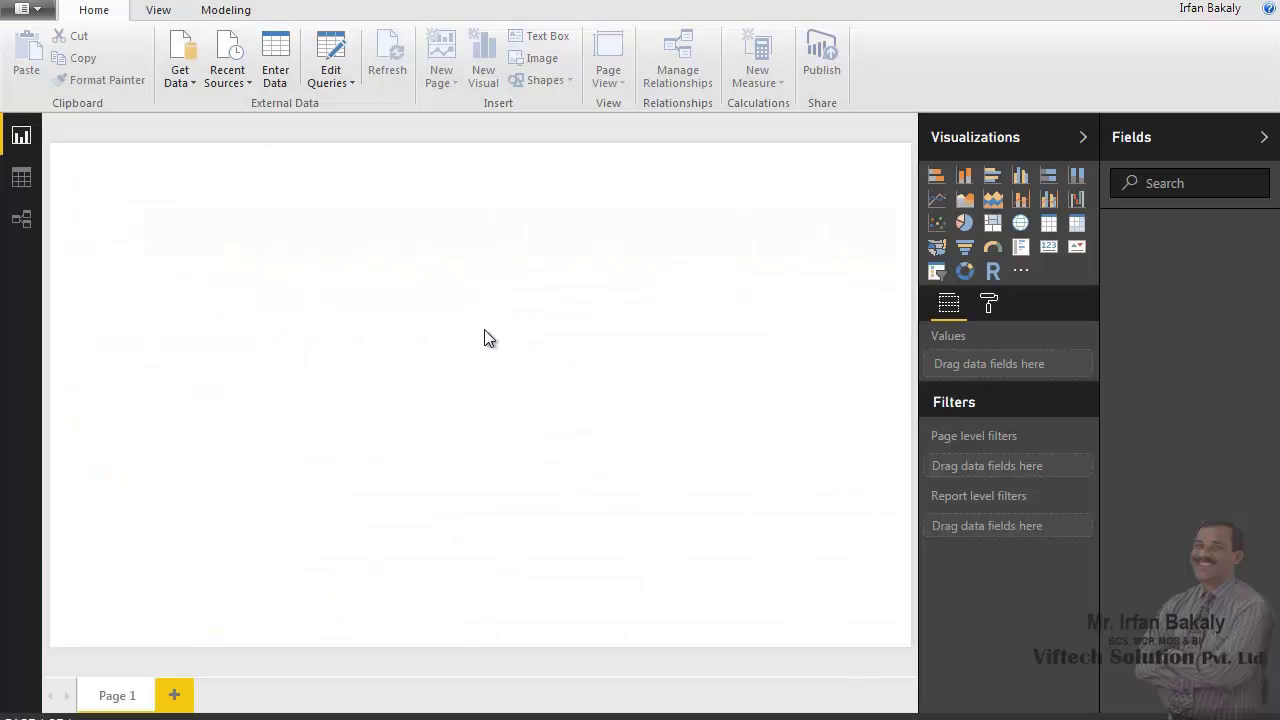
# In Power BI Desktop, connect to the Excel workbook Region Wise Sales - Mar 2015.xlsx
pyautogui.click(192, 79)
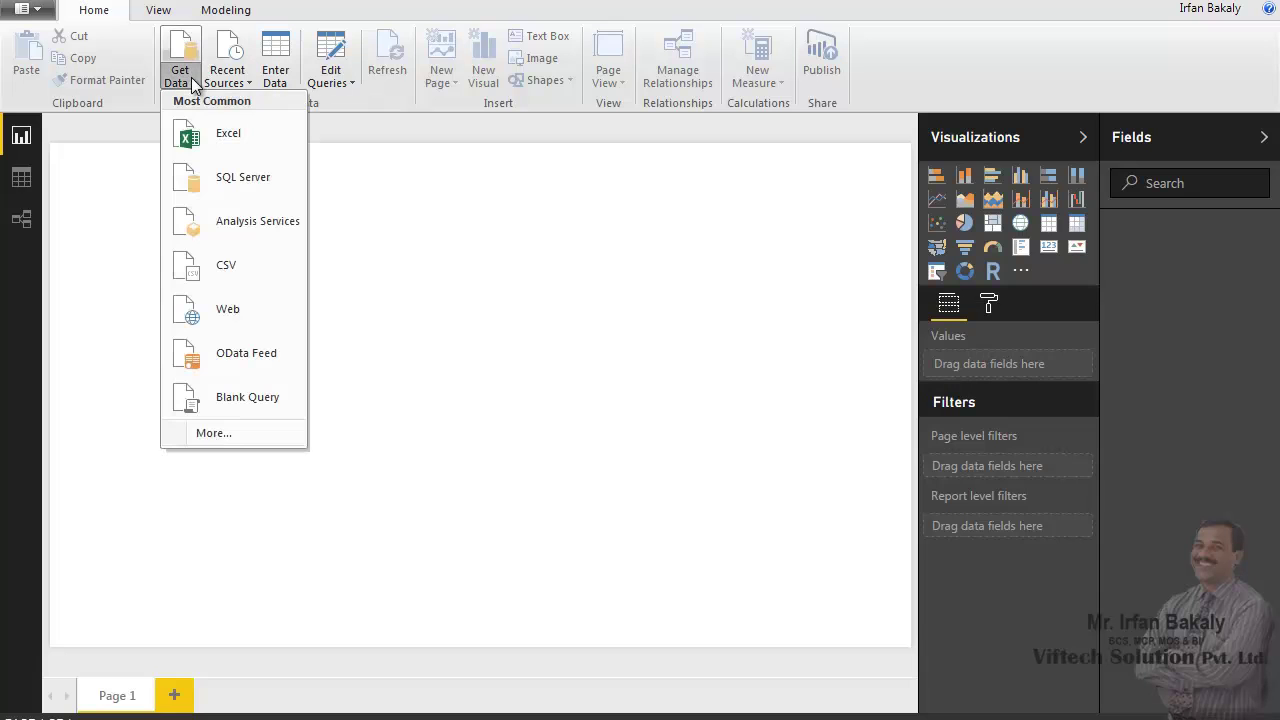
pyautogui.click(182, 132)
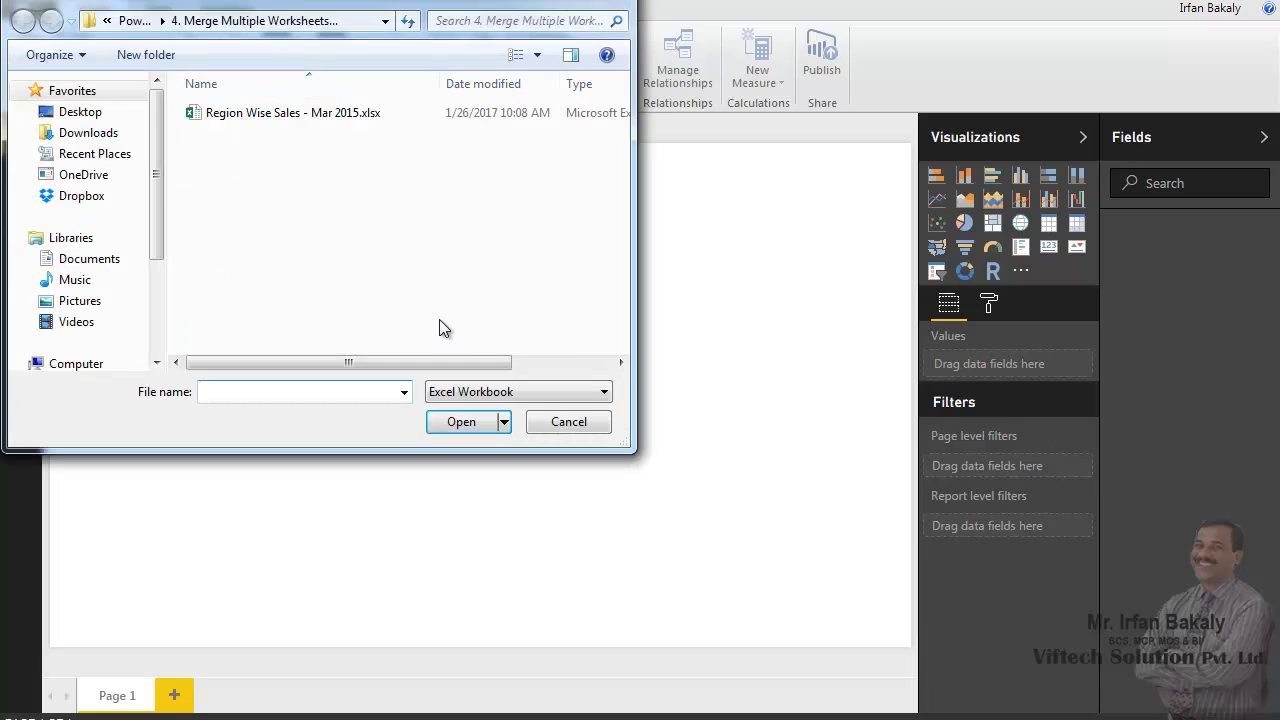
pyautogui.click(217, 114)
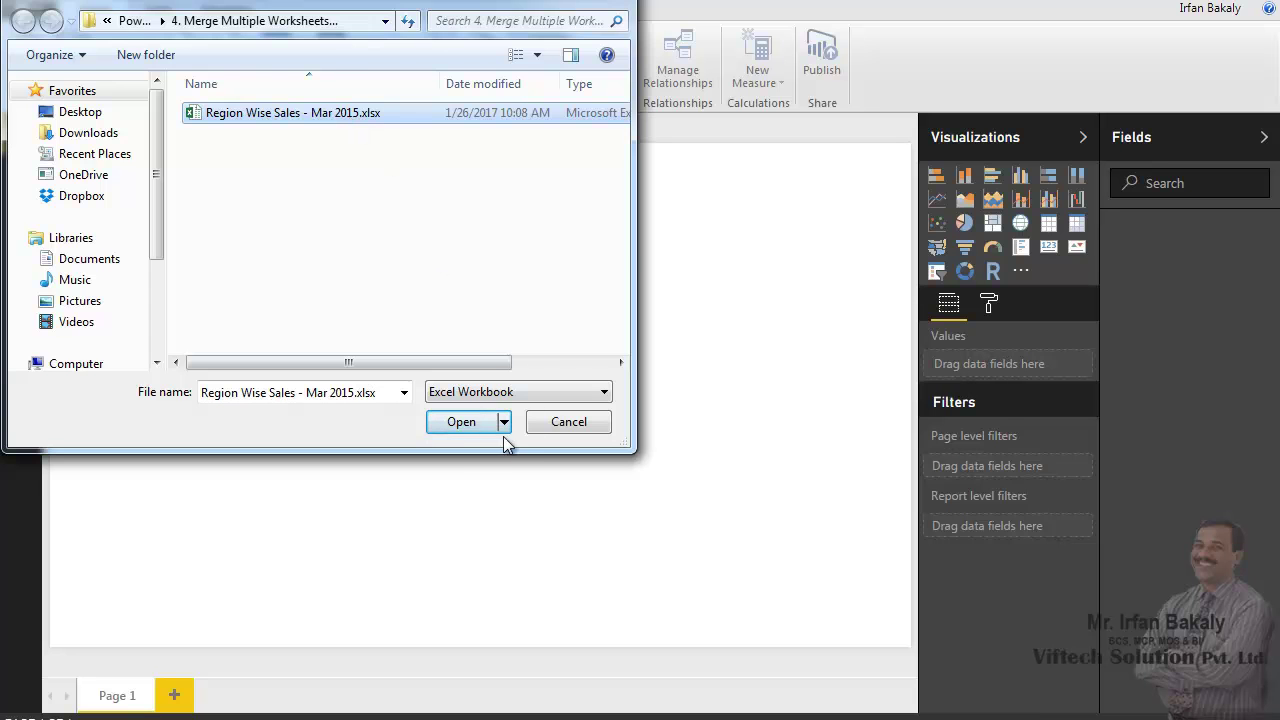
pyautogui.click(463, 424)
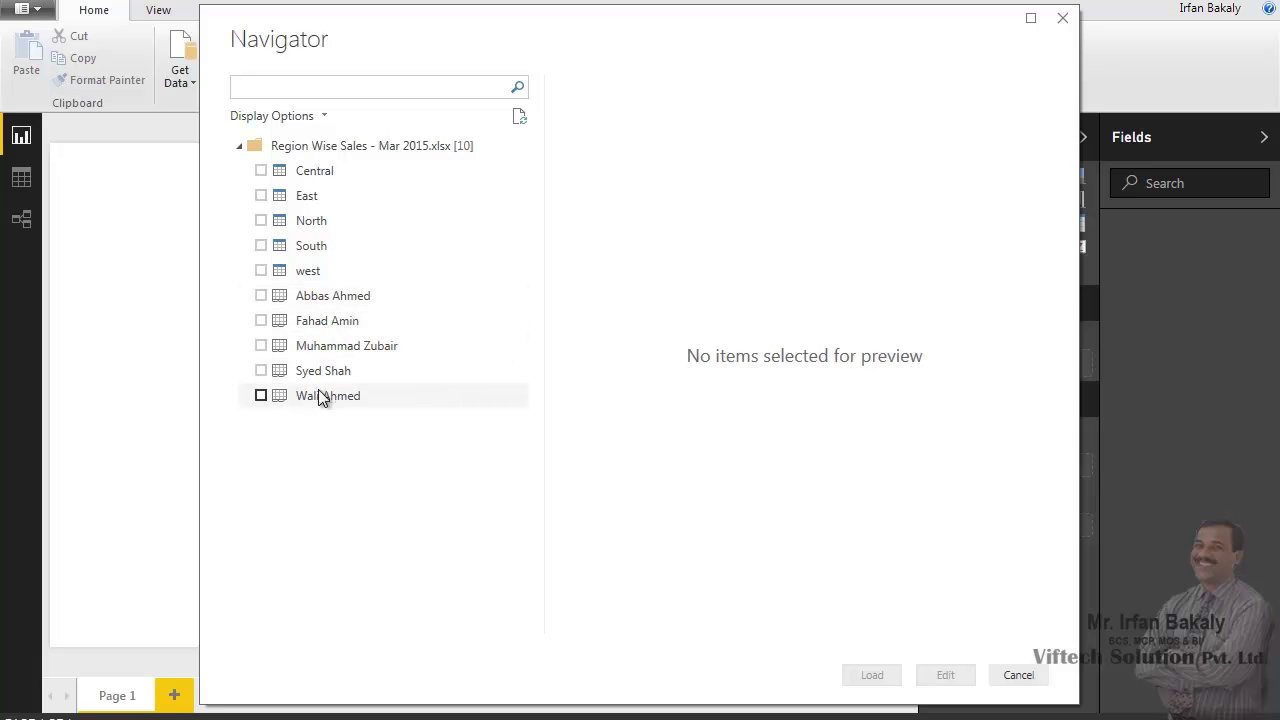
# Select the Central, East, North, South and west tables and open them for editing in the query editor
pyautogui.click(261, 171)
pyautogui.click(261, 196)
pyautogui.click(261, 221)
pyautogui.click(261, 246)
pyautogui.click(261, 271)
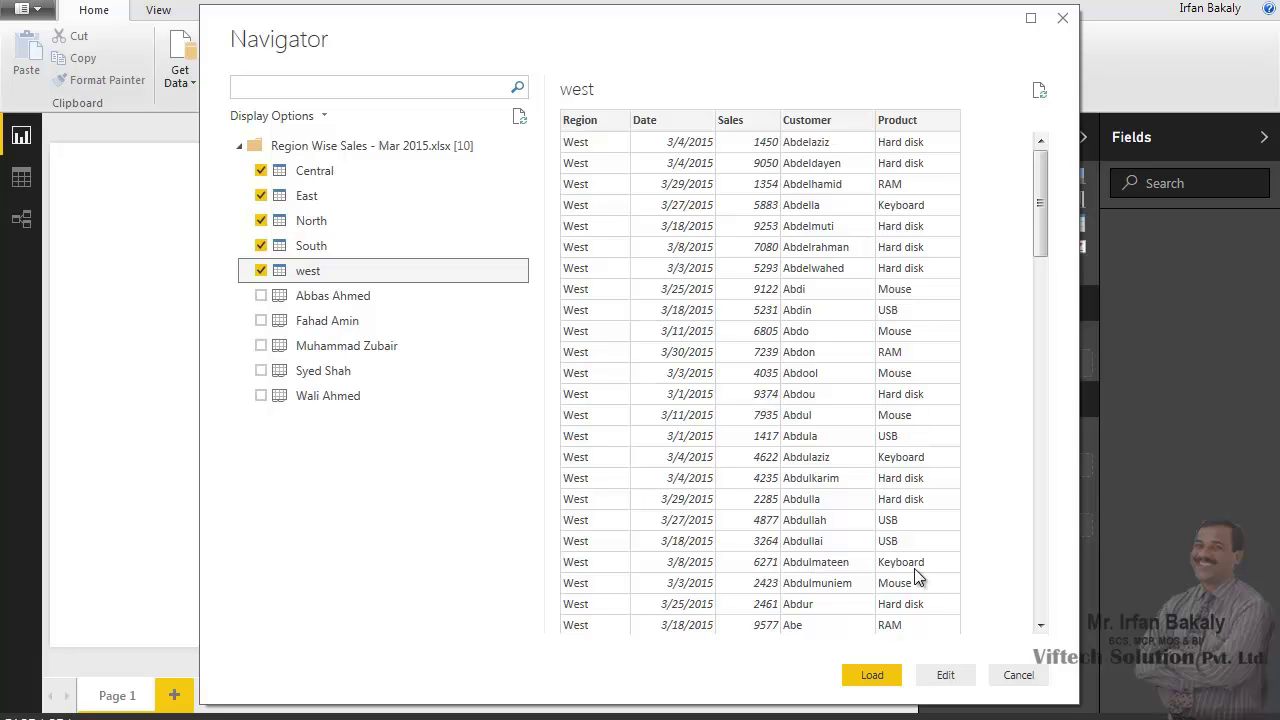
pyautogui.click(959, 682)
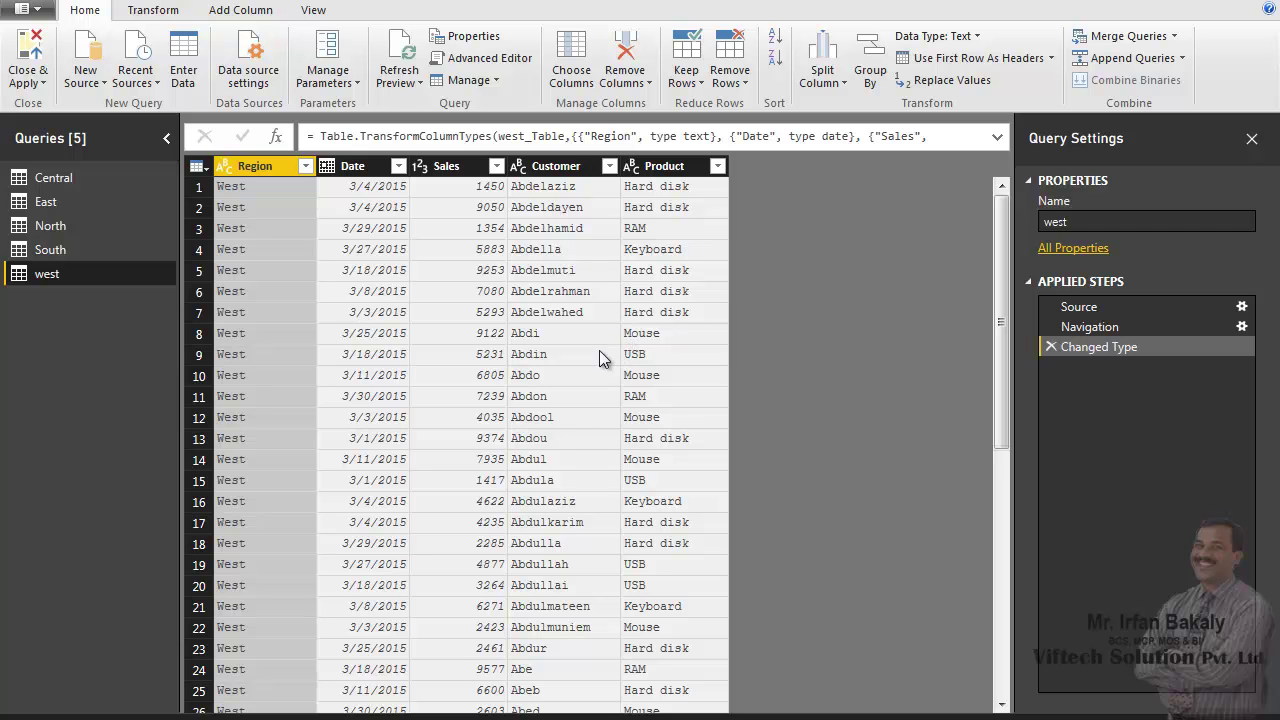
# Review the data of the Central, East, North, South and west queries in turn
pyautogui.click(61, 179)
pyautogui.click(64, 202)
pyautogui.click(60, 227)
pyautogui.click(60, 250)
pyautogui.click(63, 273)
# Start appending queries as new from the Central query, choosing three or more tables
pyautogui.click(62, 177)
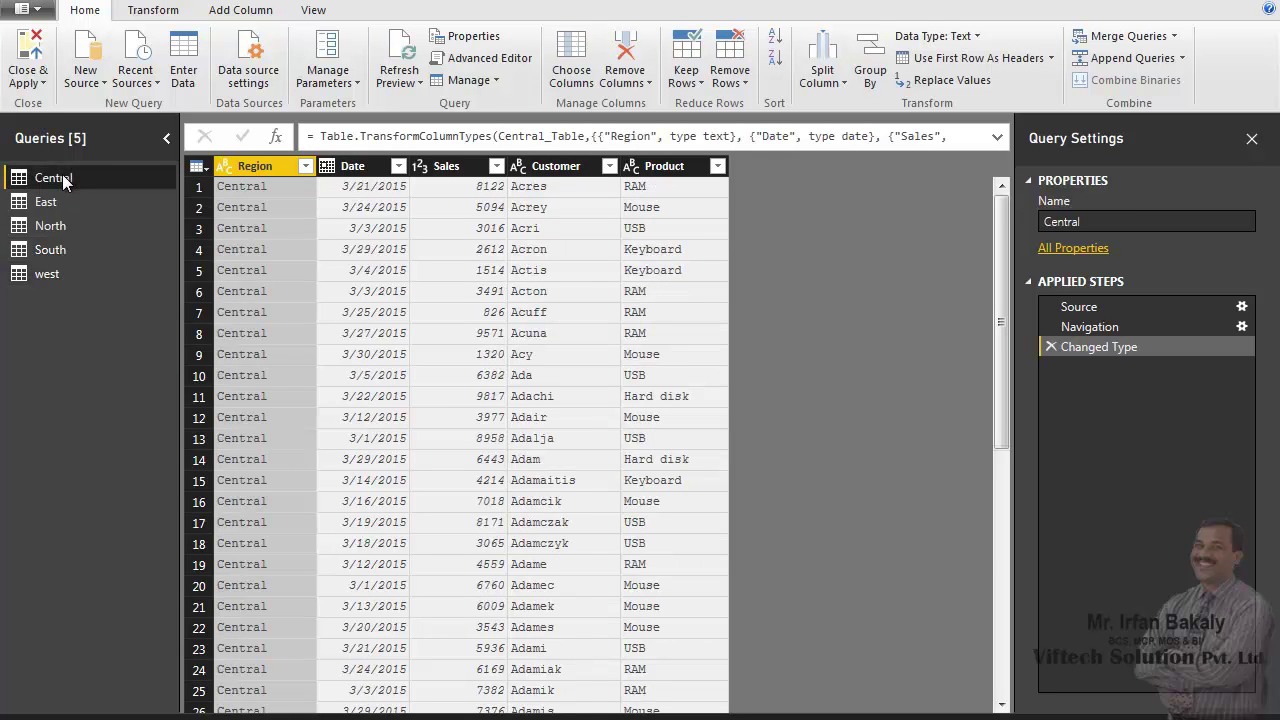
pyautogui.click(1183, 58)
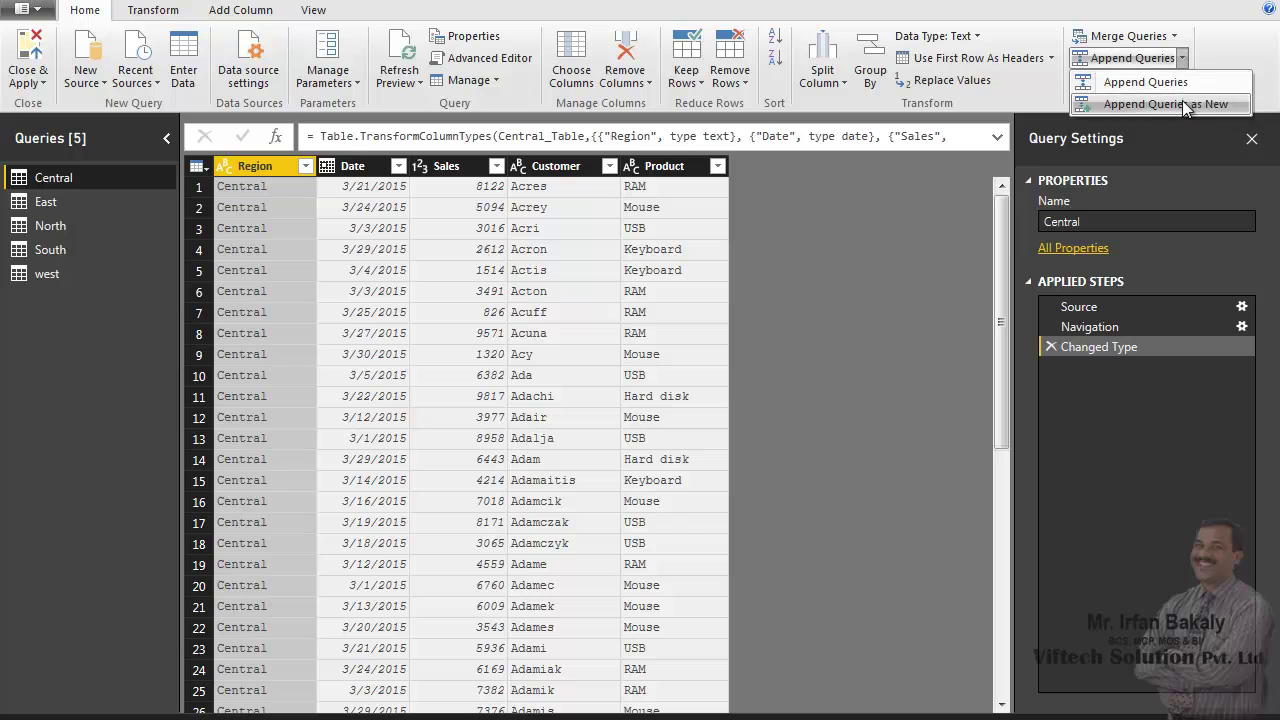
pyautogui.click(1214, 106)
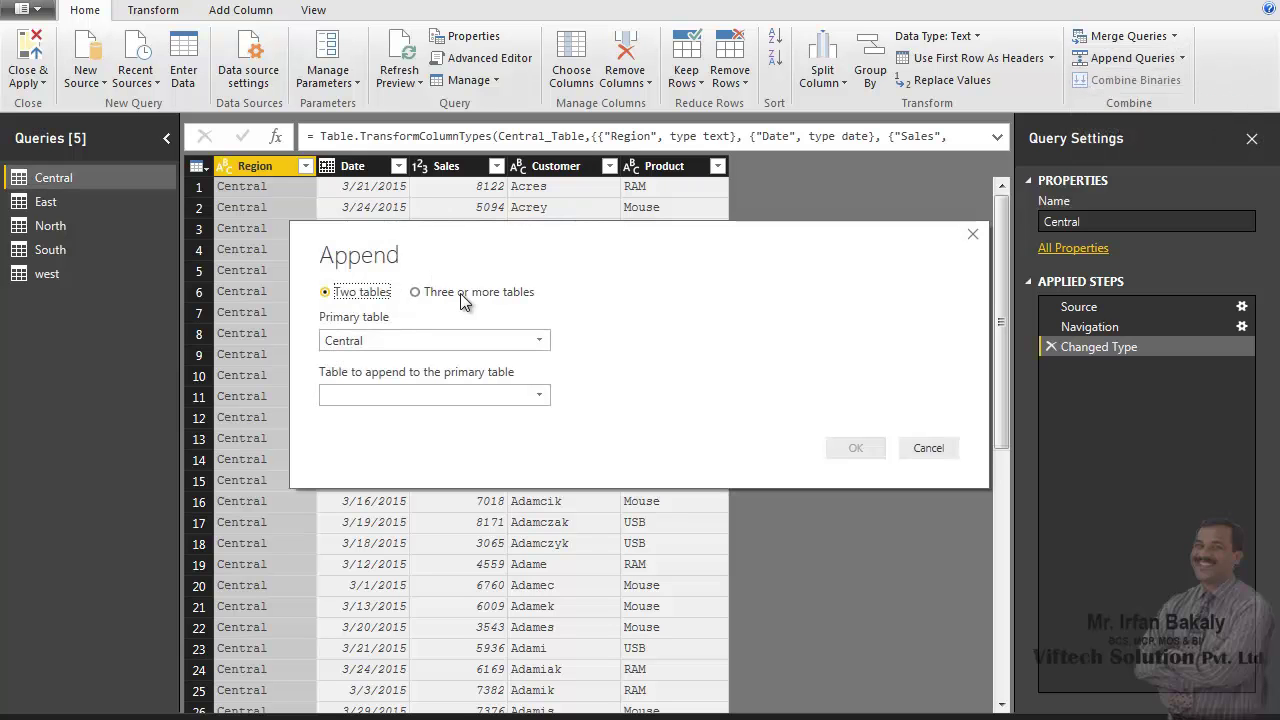
pyautogui.click(463, 293)
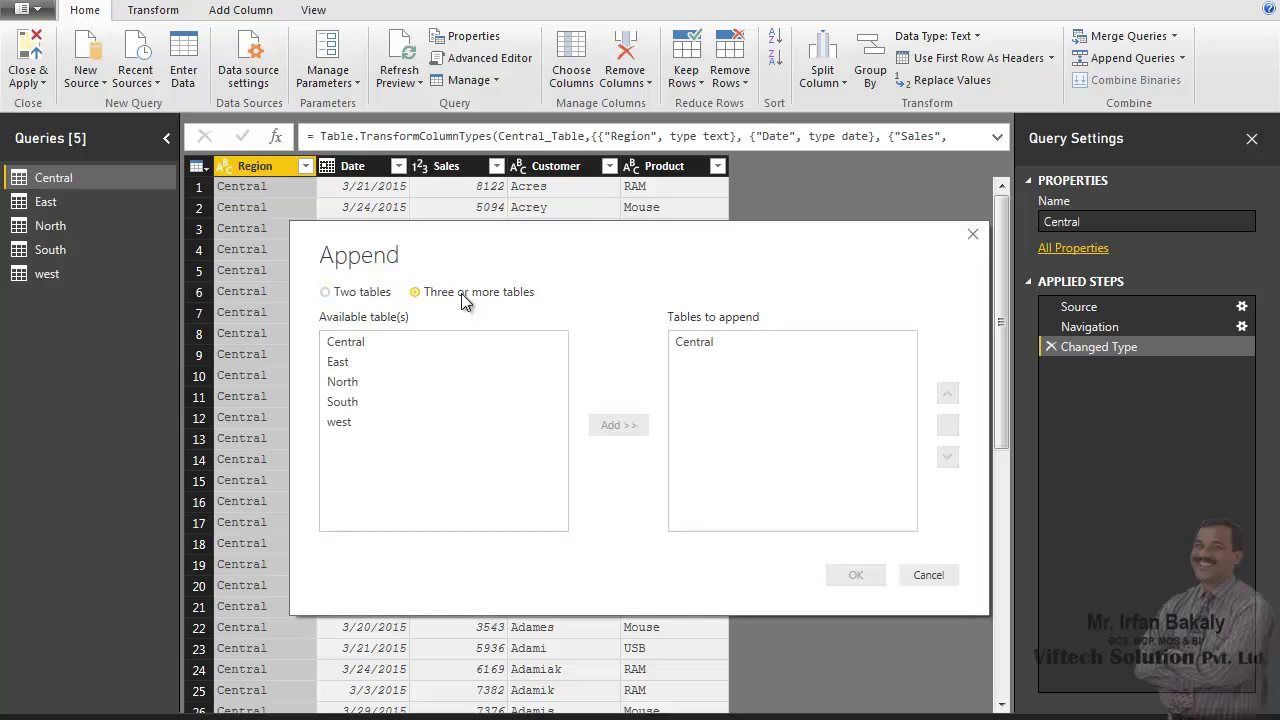
pyautogui.click(700, 345)
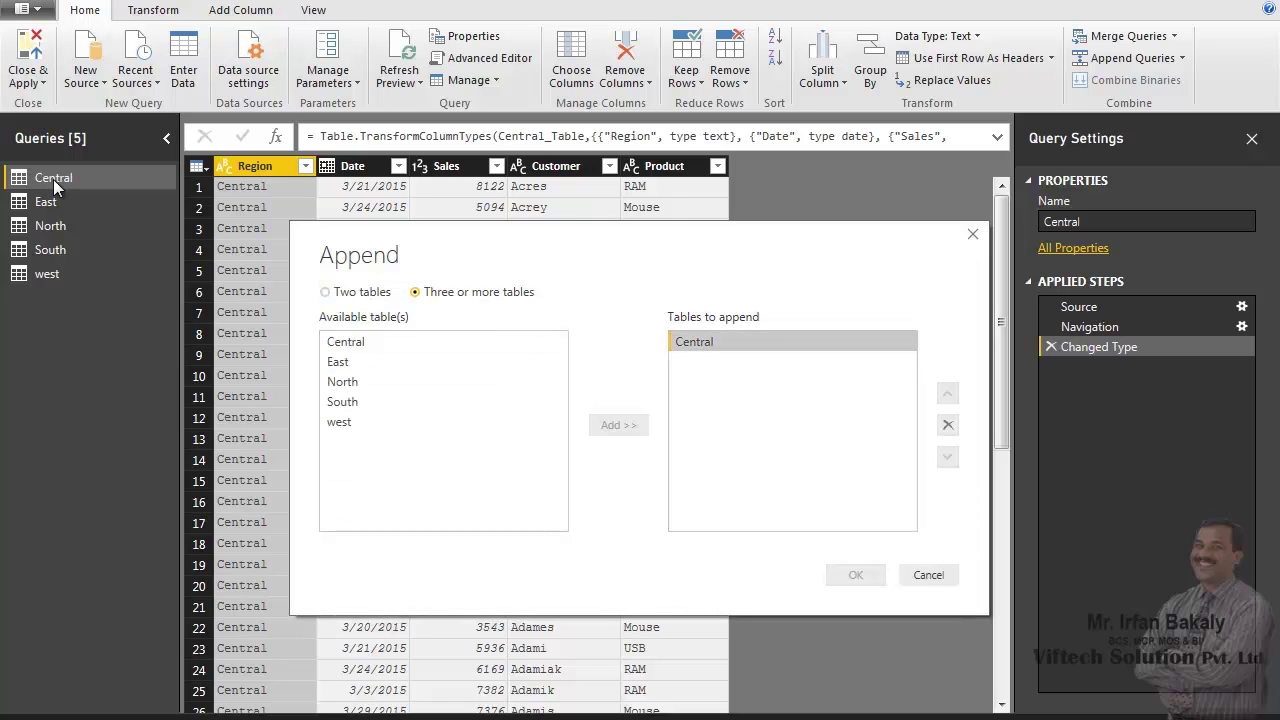
# Add East, North, South and west to the tables to append after Central and create the combined query
pyautogui.click(359, 362)
pyautogui.click(610, 425)
pyautogui.click(481, 384)
pyautogui.click(614, 425)
pyautogui.click(494, 400)
pyautogui.click(610, 425)
pyautogui.click(537, 422)
pyautogui.click(612, 425)
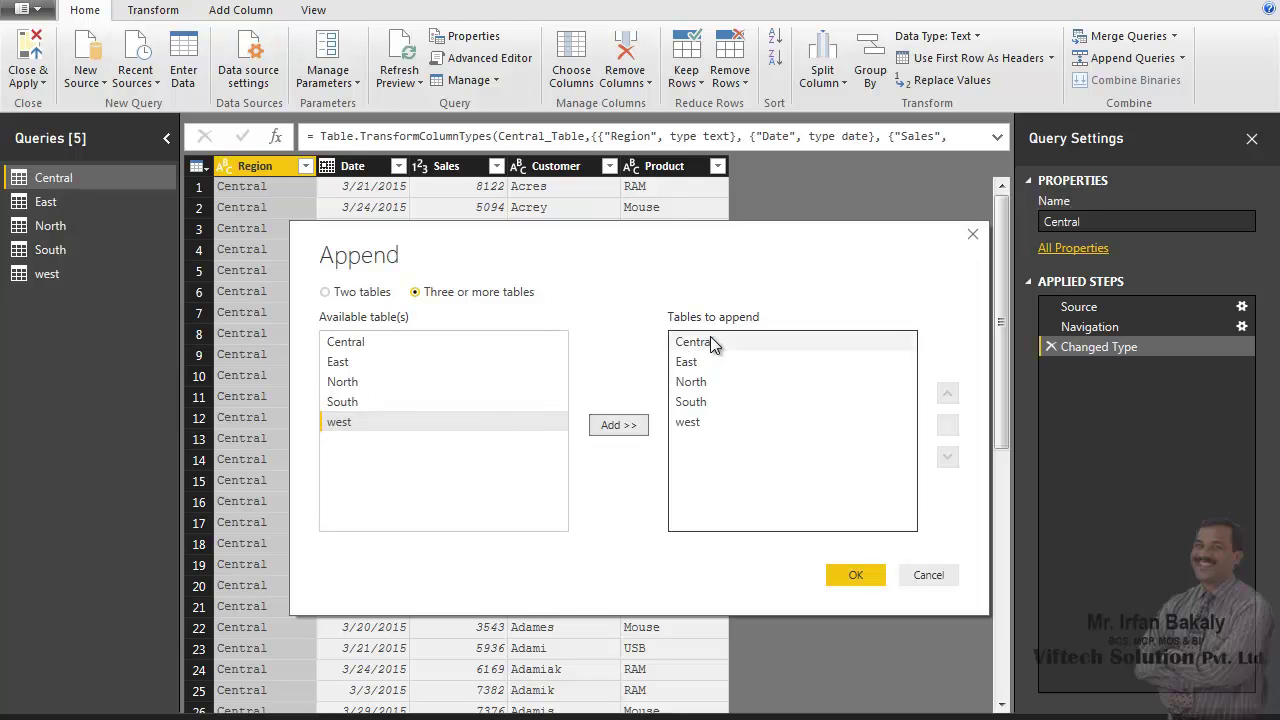
pyautogui.click(856, 576)
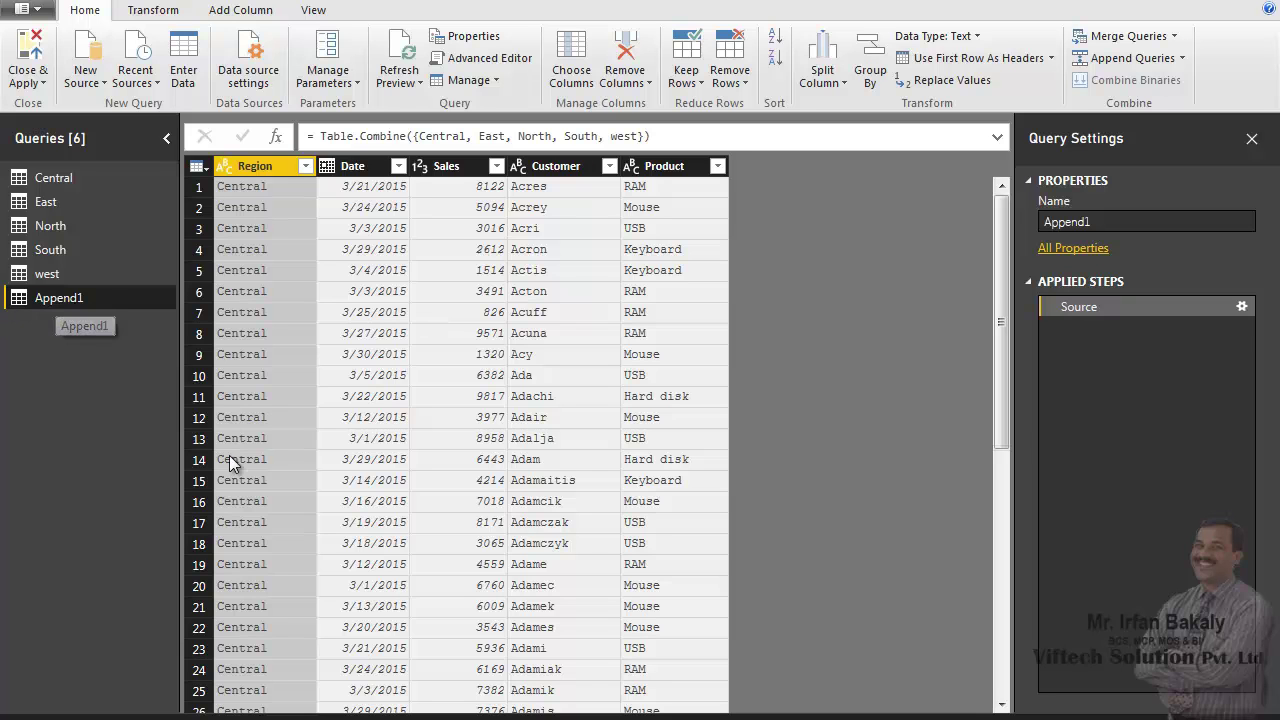
# Rename the combined query as Final Query
pyautogui.click(1088, 222)
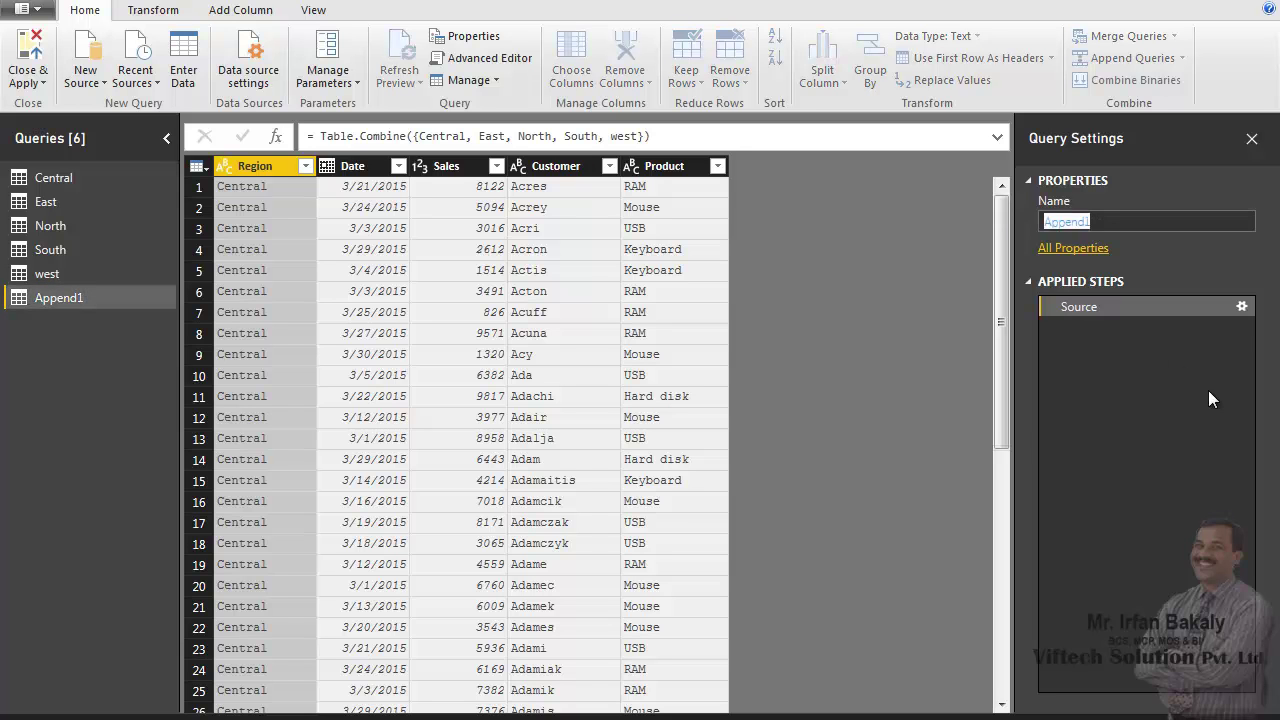
pyautogui.write('Fianl')
pyautogui.press('BackSpace')
pyautogui.press('BackSpace')
pyautogui.press('BackSpace')
pyautogui.press('BackSpace')
pyautogui.write('inal Query')
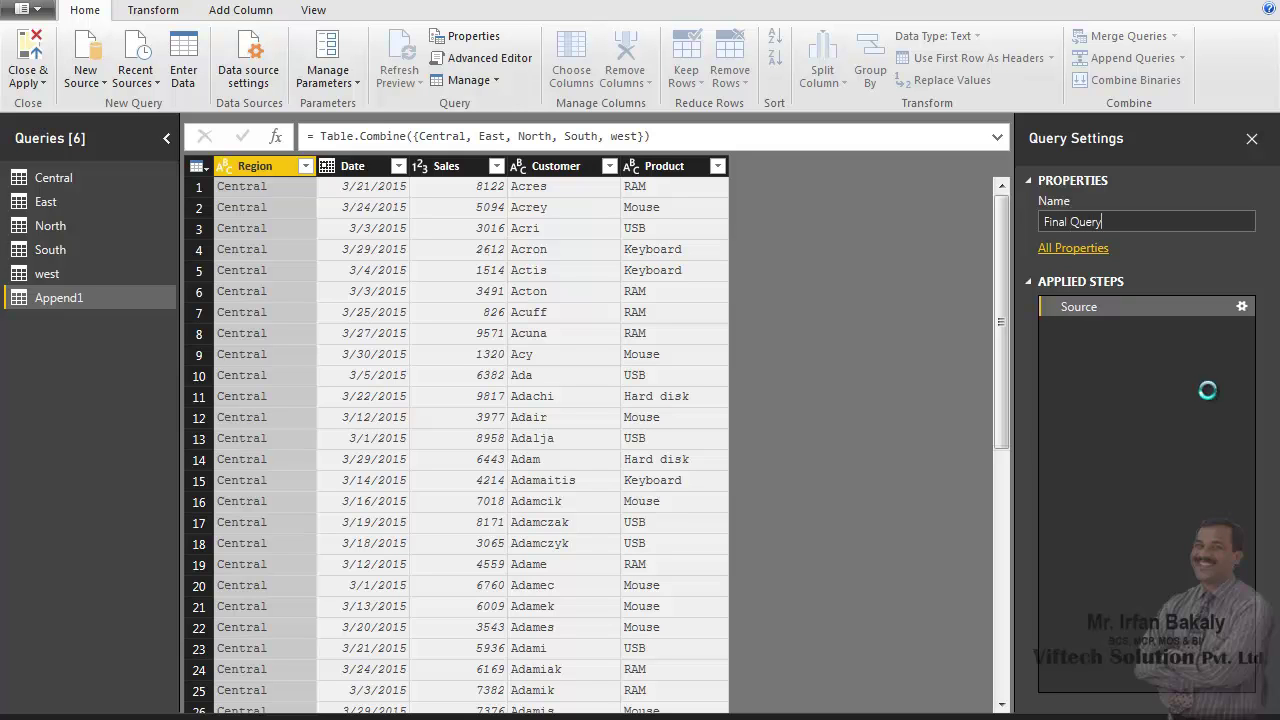
pyautogui.press('Return')
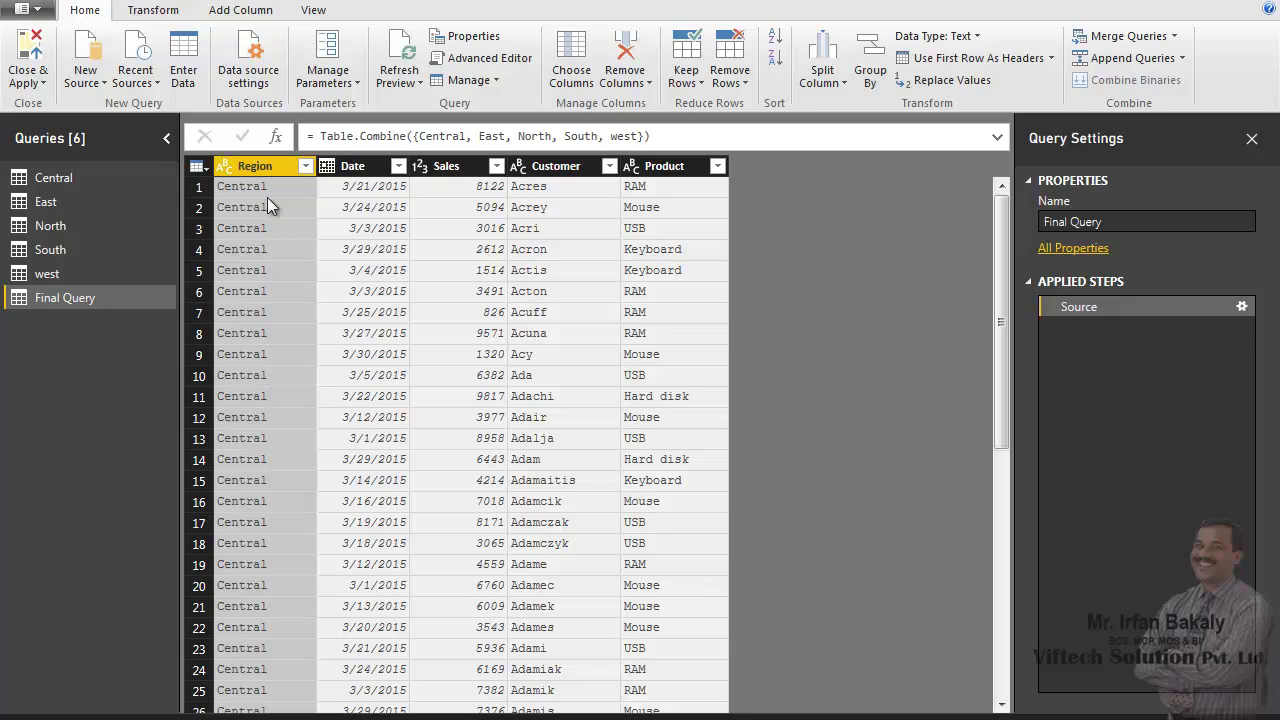
# Apply Final Query's fully loaded Region filter with every region selected, and close and apply the queries
pyautogui.click(306, 167)
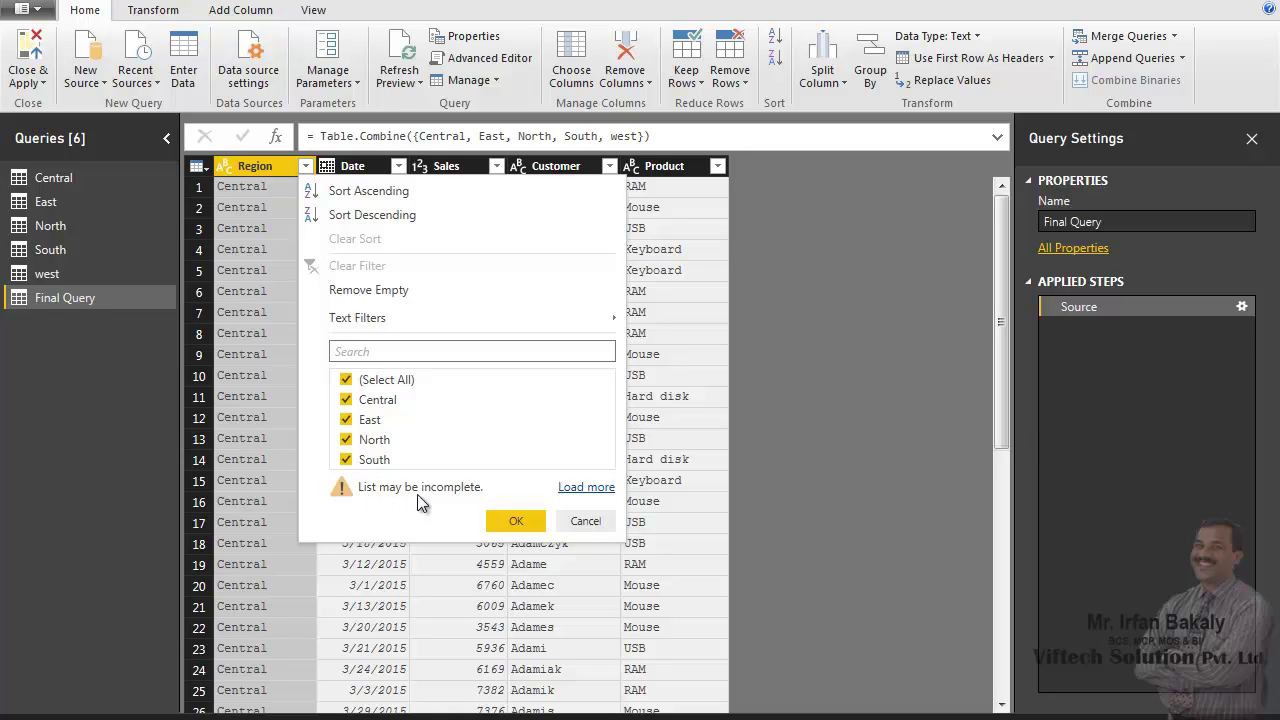
pyautogui.click(592, 490)
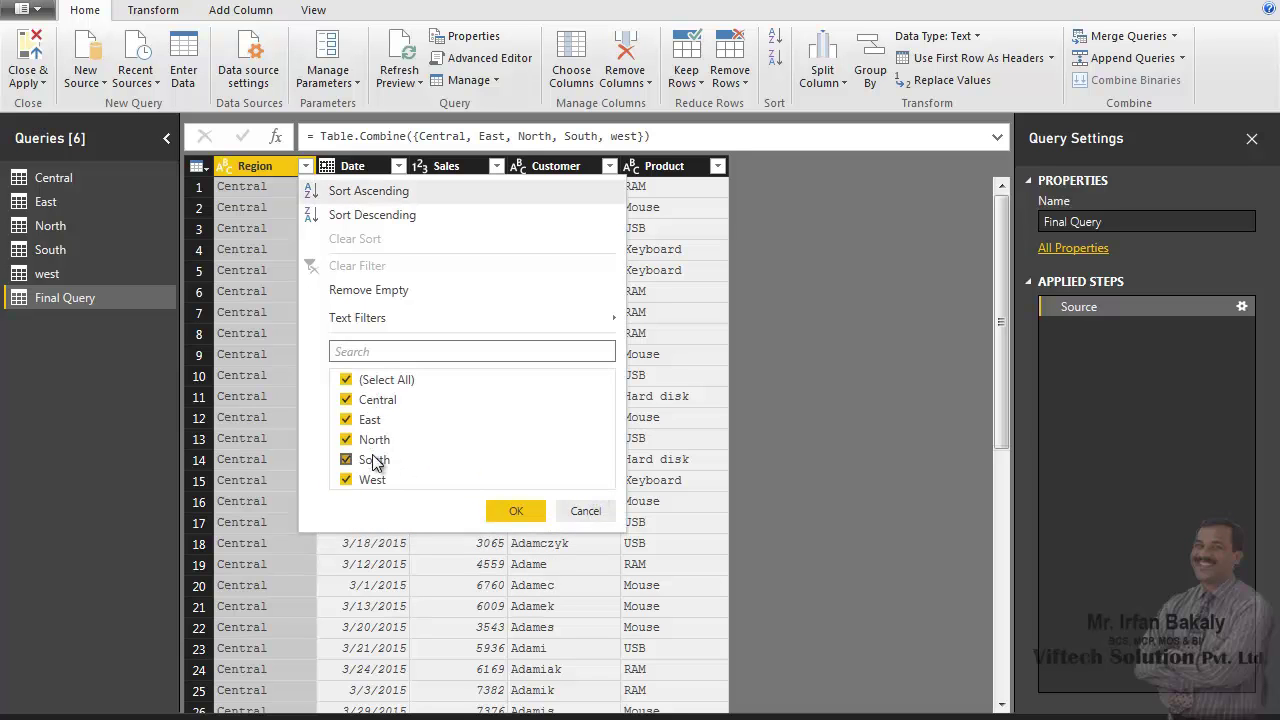
pyautogui.click(506, 511)
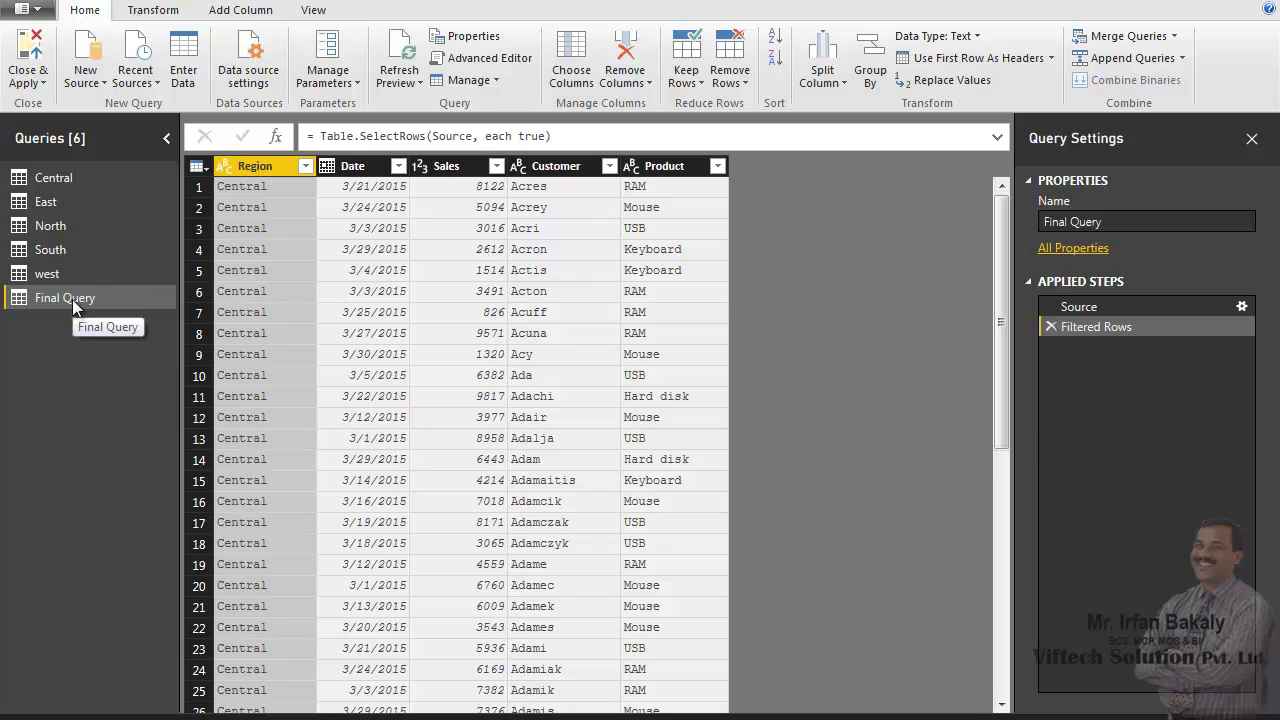
pyautogui.click(45, 79)
pyautogui.click(60, 104)
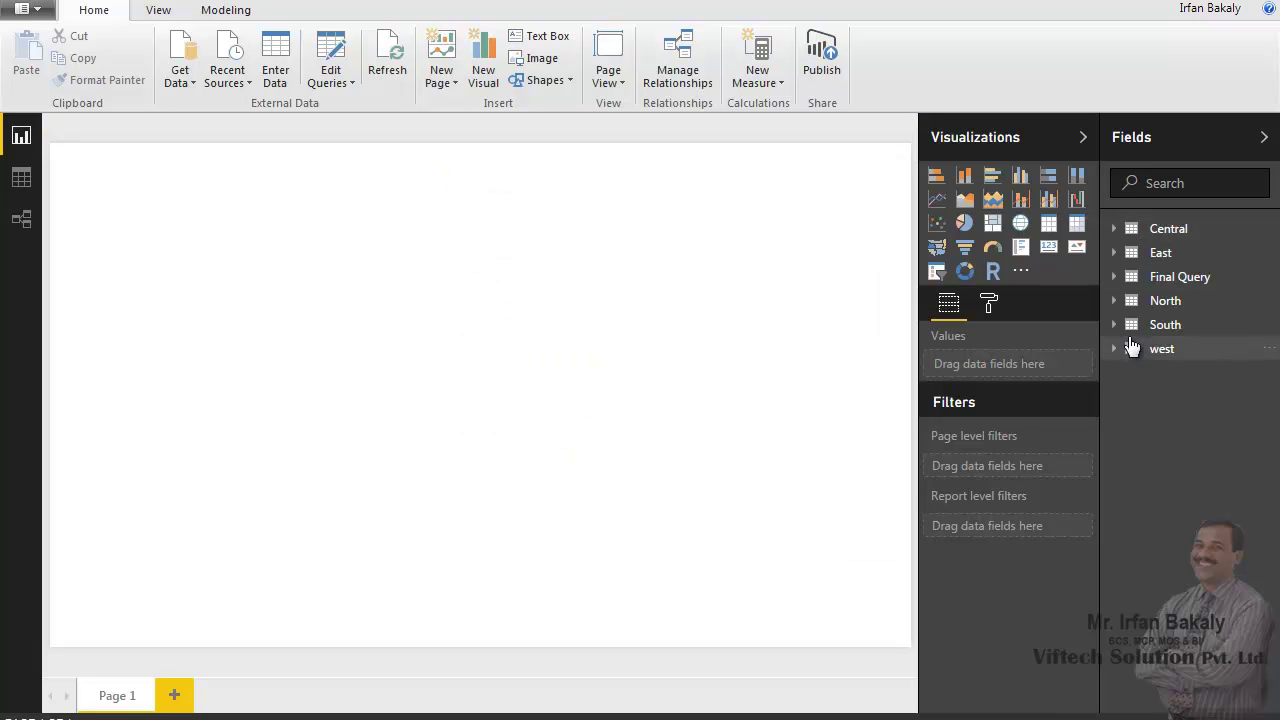
# Create a stacked column chart of Sales by Product from Final Query and enlarge it on the report page
pyautogui.click(1115, 277)
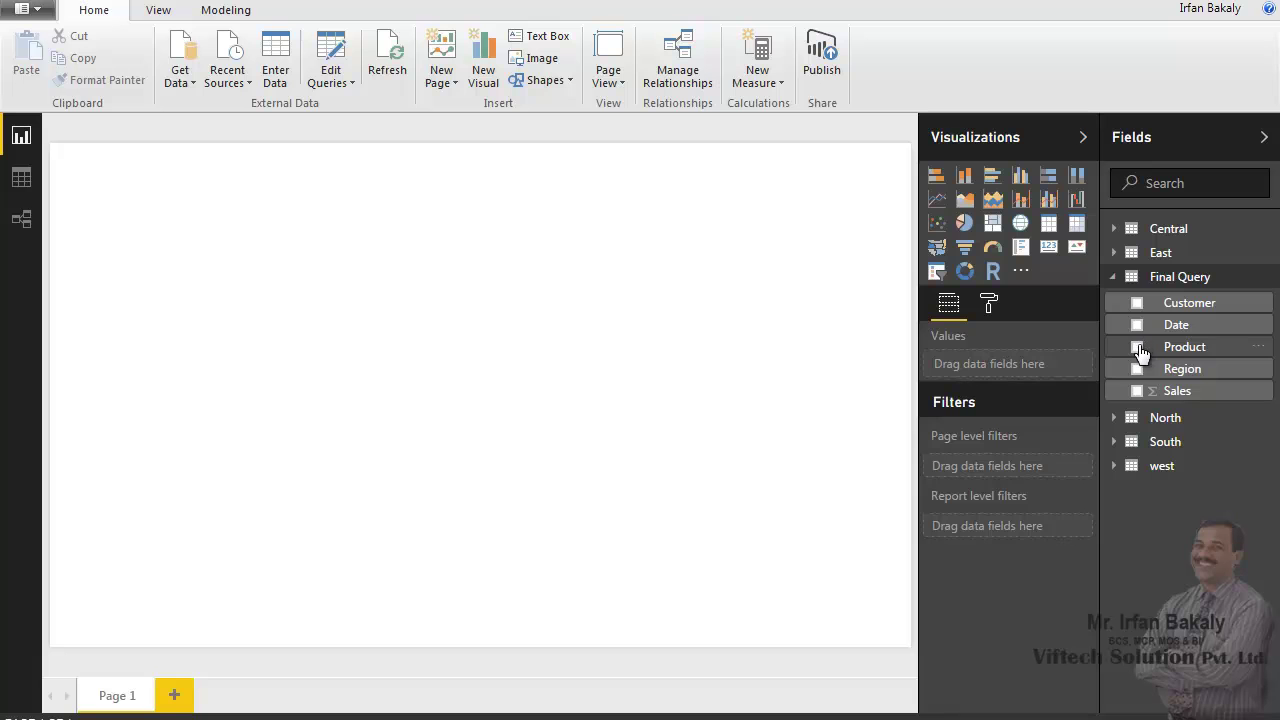
pyautogui.click(1137, 346)
pyautogui.click(1137, 391)
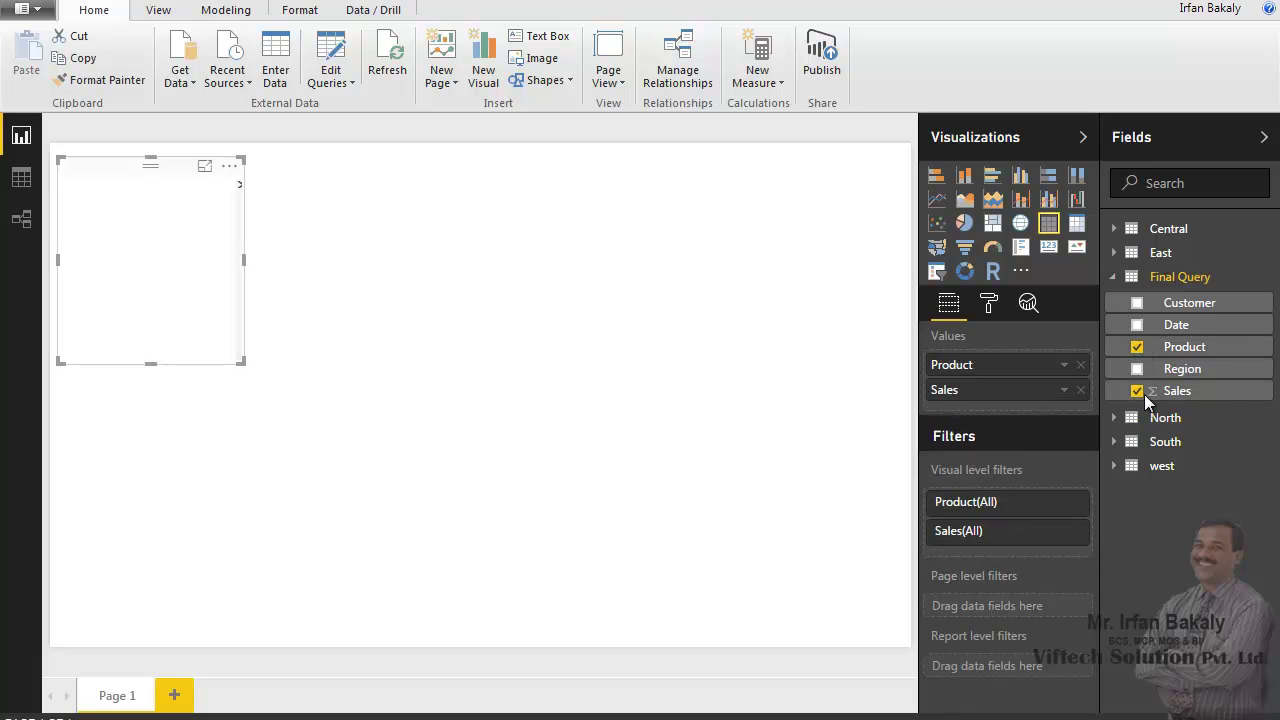
pyautogui.click(964, 186)
pyautogui.moveTo(240, 365); pyautogui.dragTo(417, 406)
pyautogui.click(493, 405)
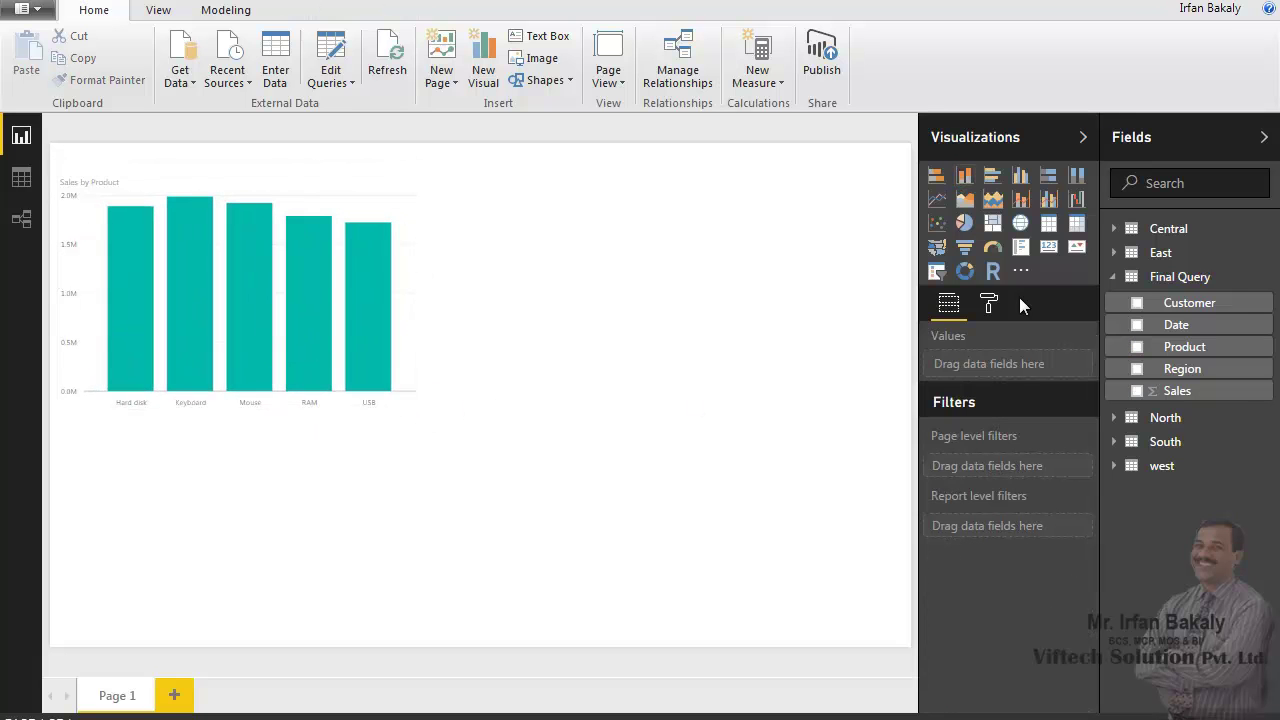
# Add a pie chart of Sales by Region from Final Query, place it beside the column chart and enlarge it
pyautogui.click(964, 222)
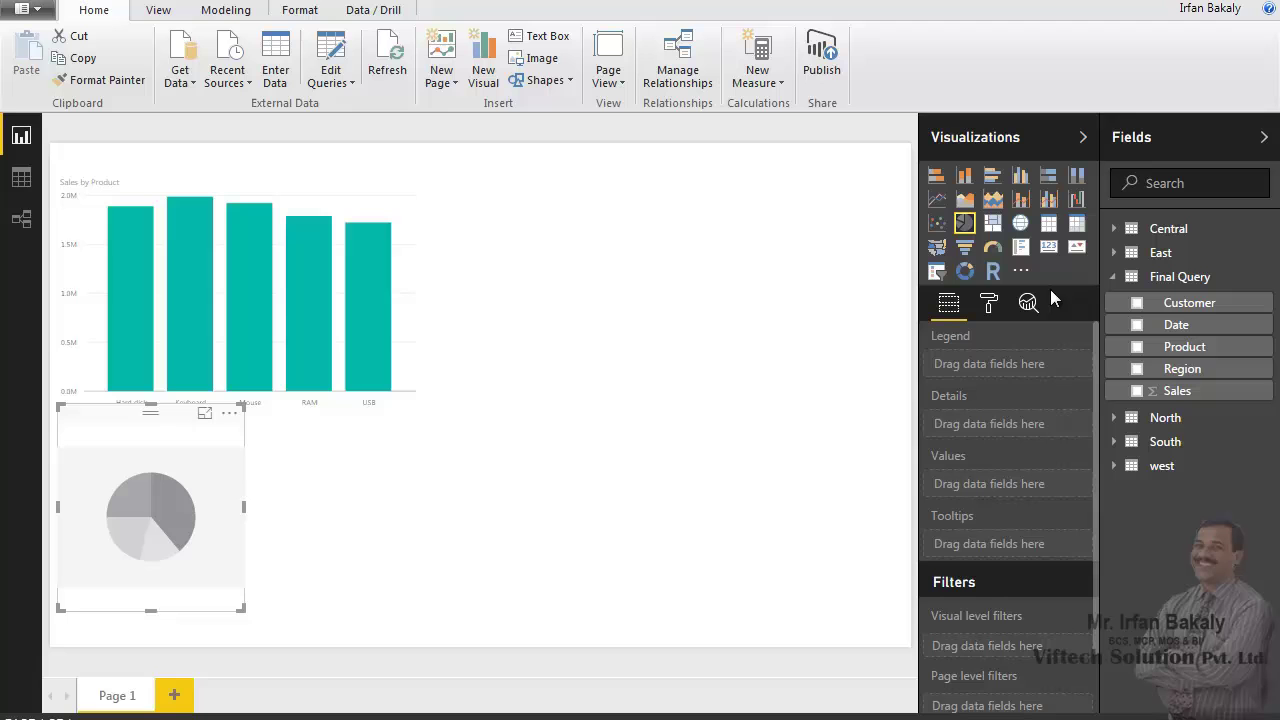
pyautogui.click(1138, 369)
pyautogui.click(1137, 391)
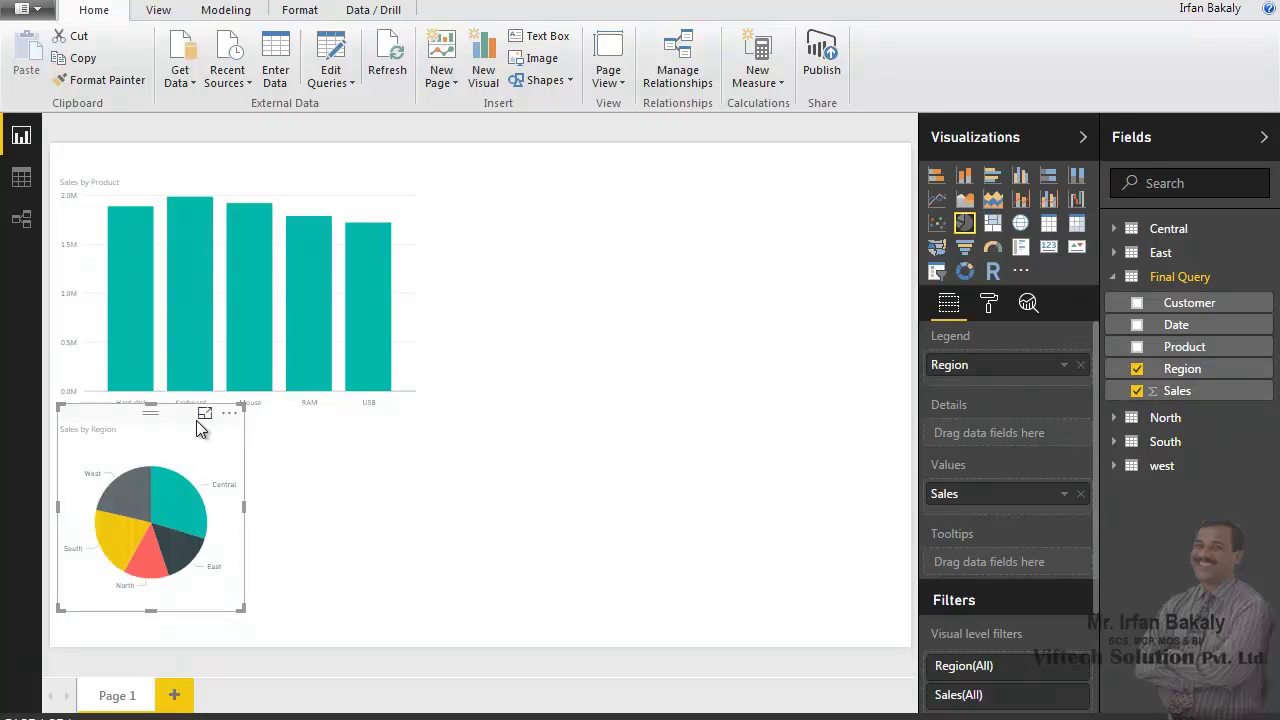
pyautogui.moveTo(109, 423); pyautogui.dragTo(516, 185)
pyautogui.moveTo(670, 372); pyautogui.dragTo(728, 400)
pyautogui.click(782, 400)
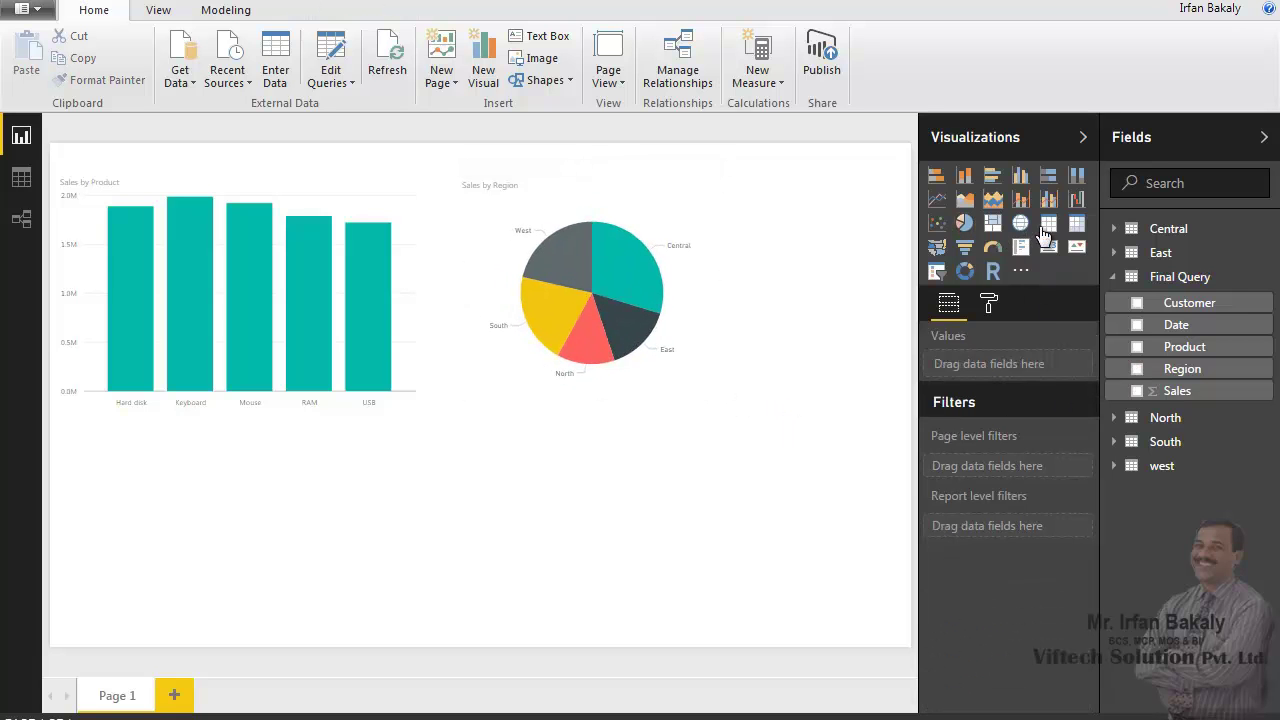
# Add a table of Customer and Sales from Final Query below the column chart and browse its rows
pyautogui.click(1137, 302)
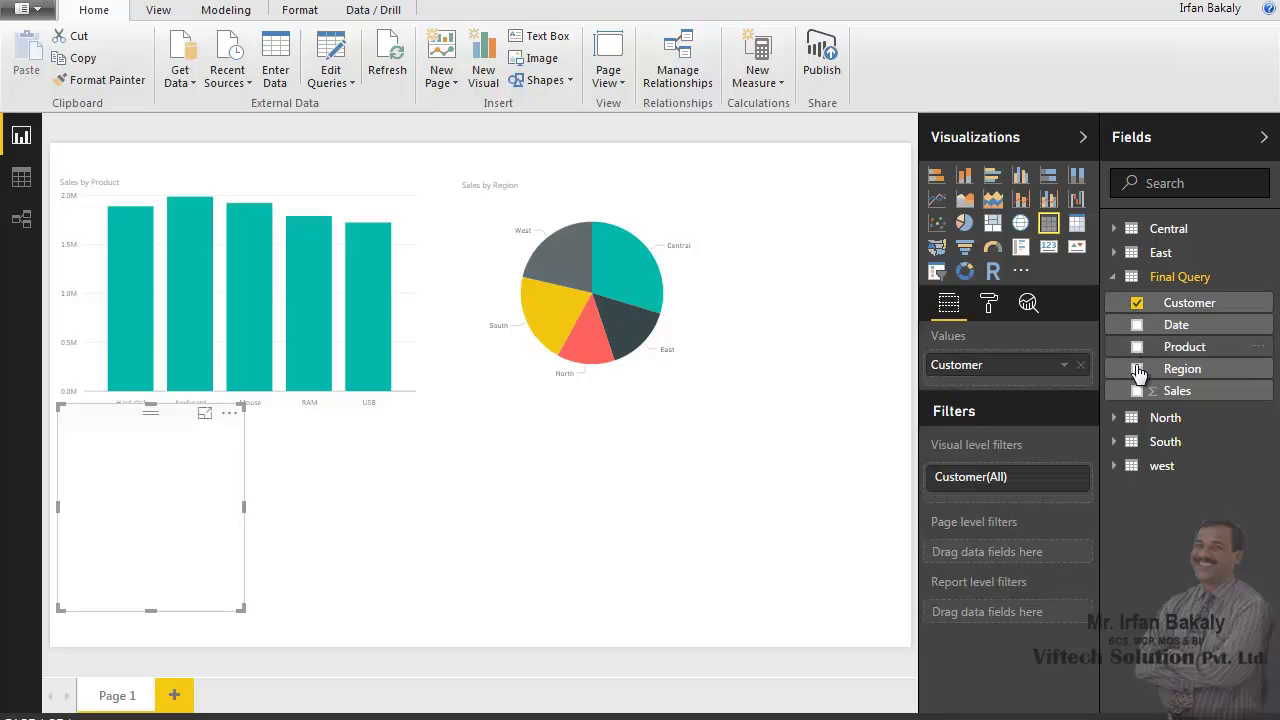
pyautogui.click(1137, 391)
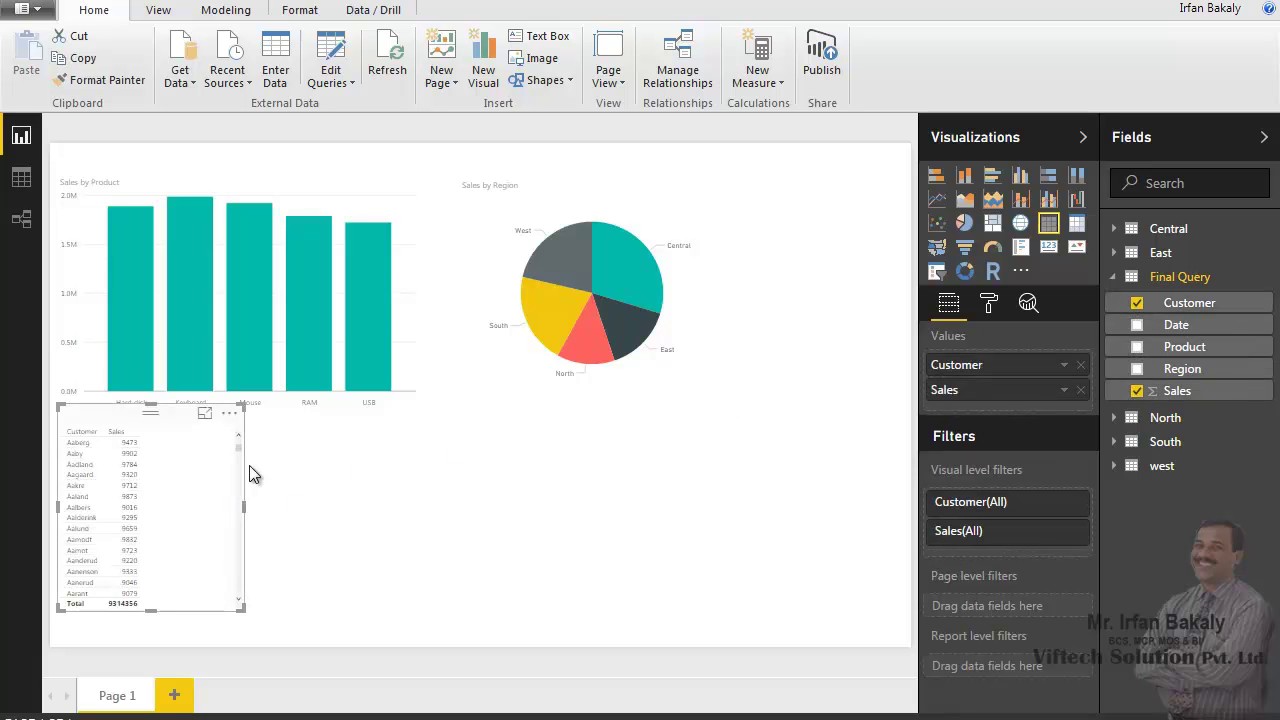
pyautogui.moveTo(240, 449); pyautogui.dragTo(237, 592)
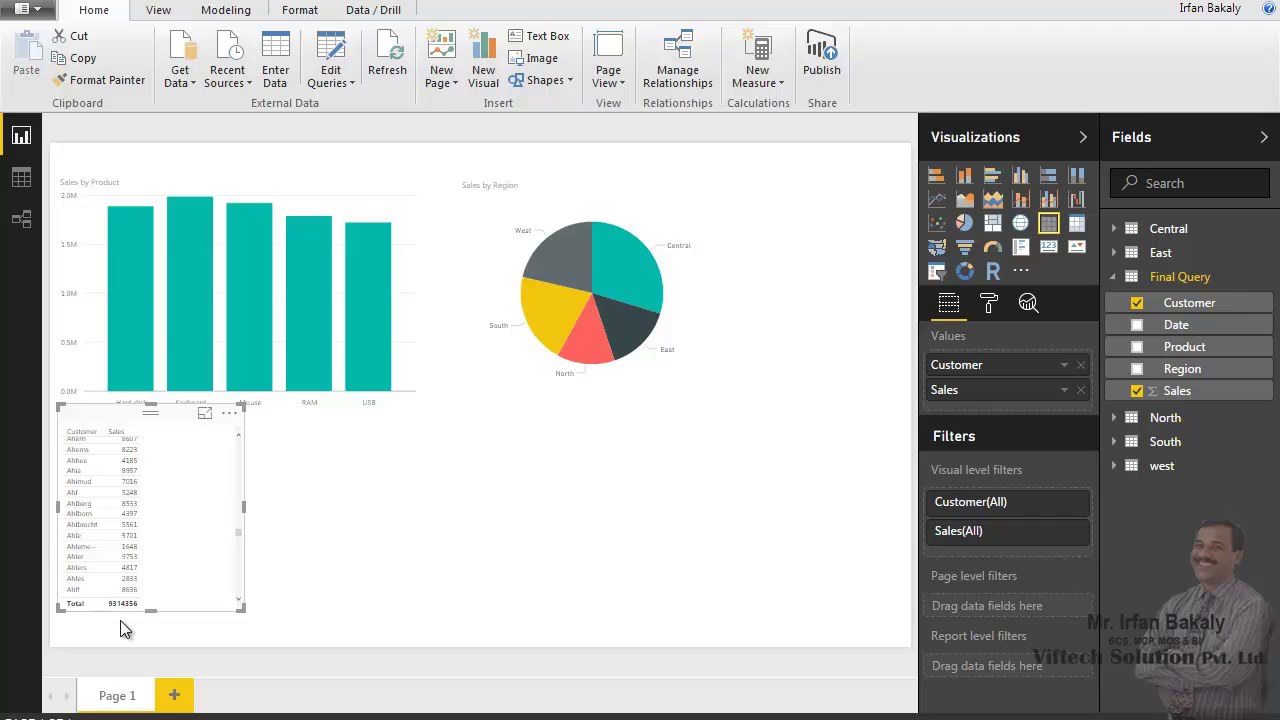
pyautogui.click(357, 507)
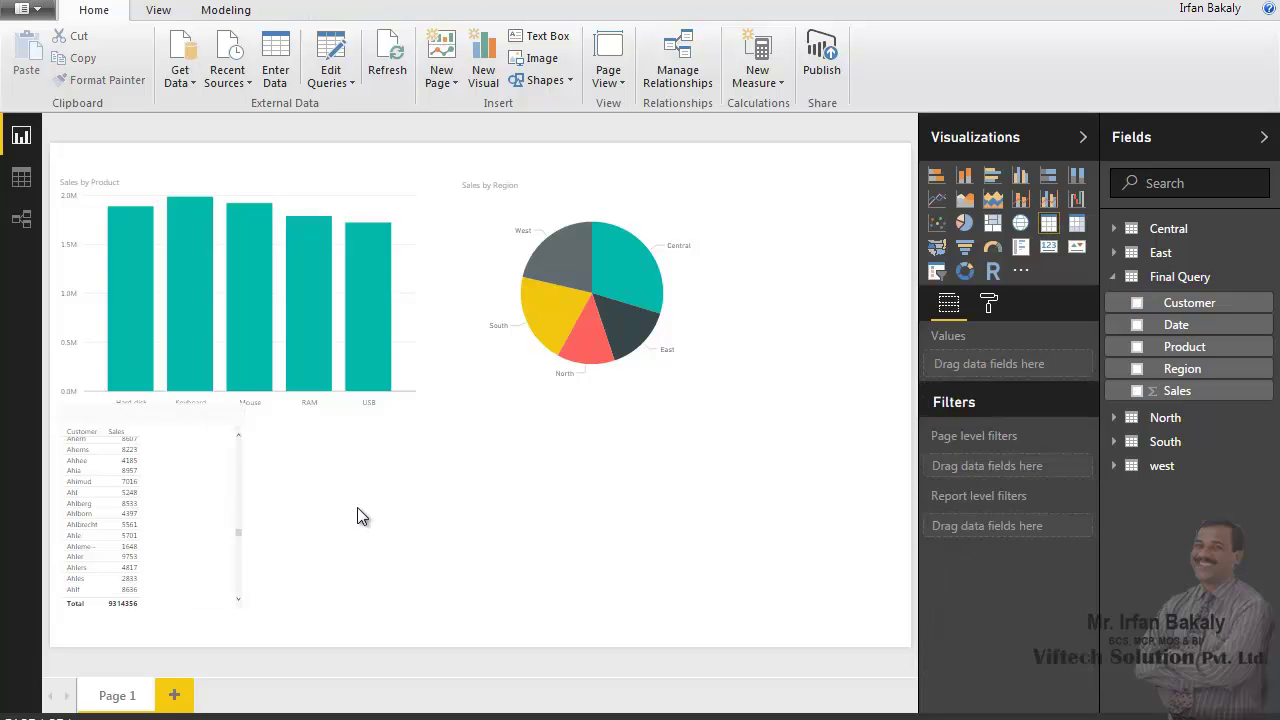
# Add a gauge of Sales from Final Query, previewing it as a card and a multi-row card and returning to the gauge
pyautogui.click(992, 255)
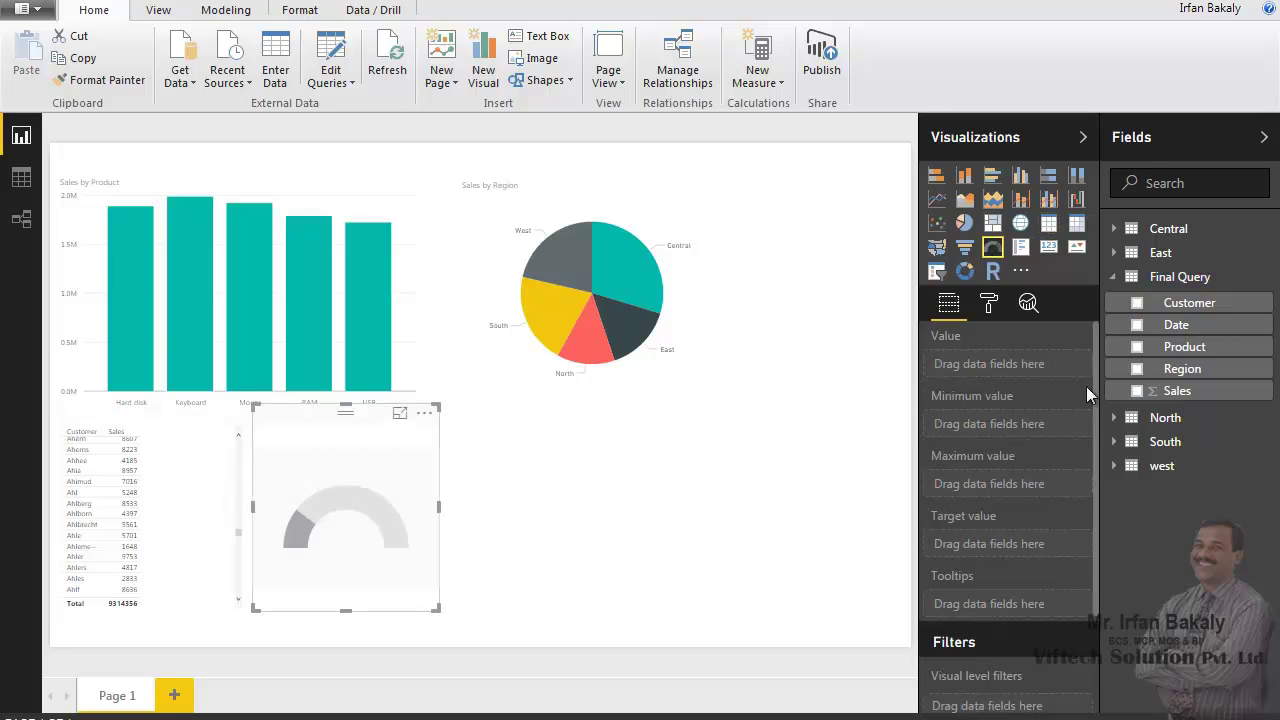
pyautogui.click(1135, 391)
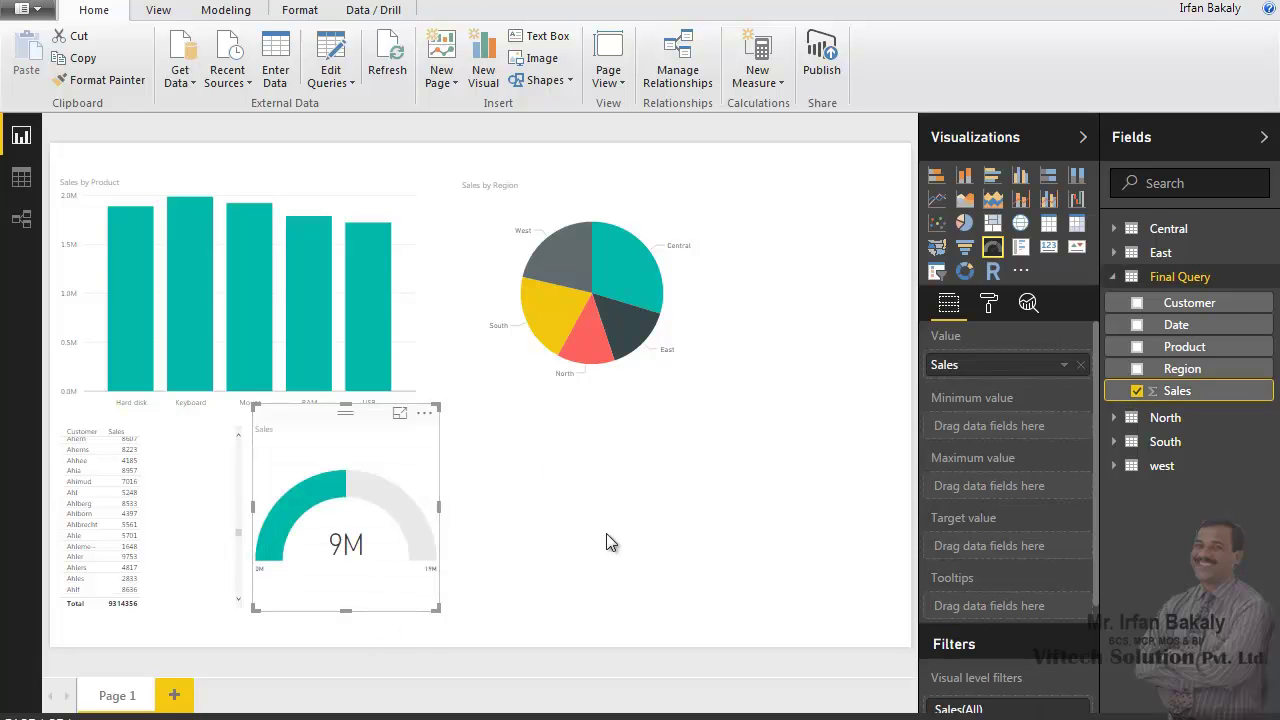
pyautogui.click(1046, 254)
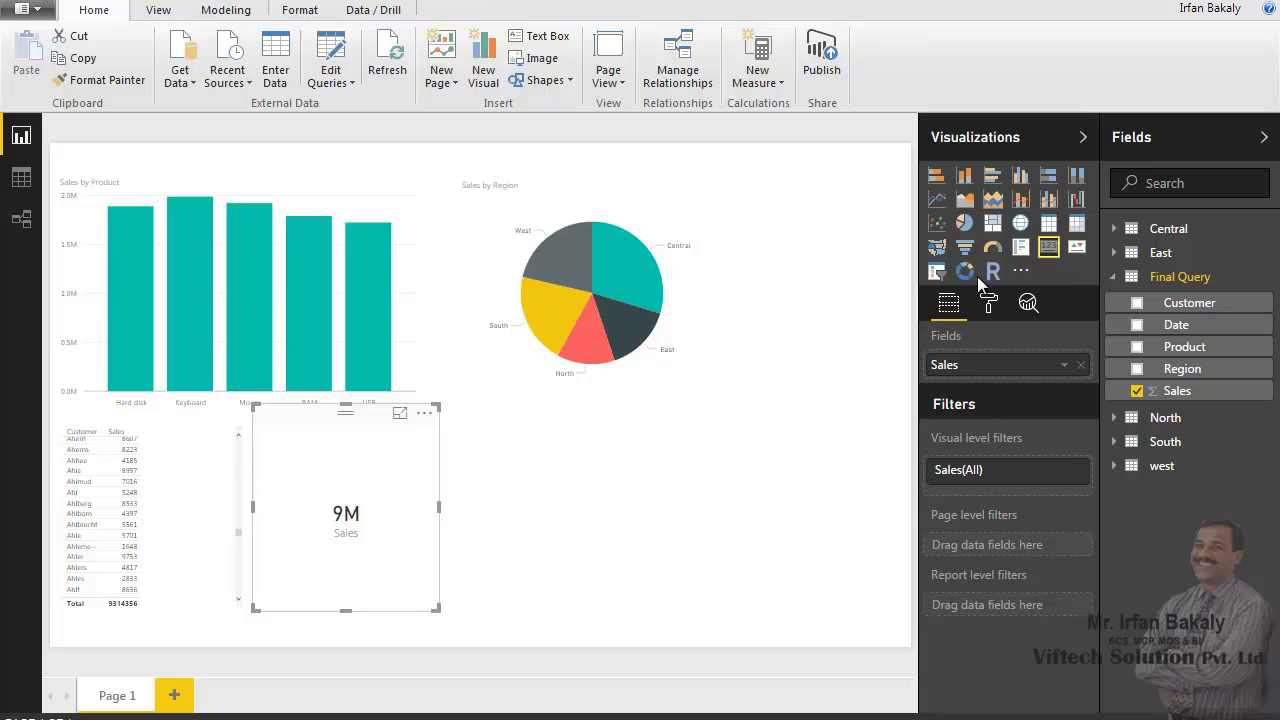
pyautogui.click(1022, 250)
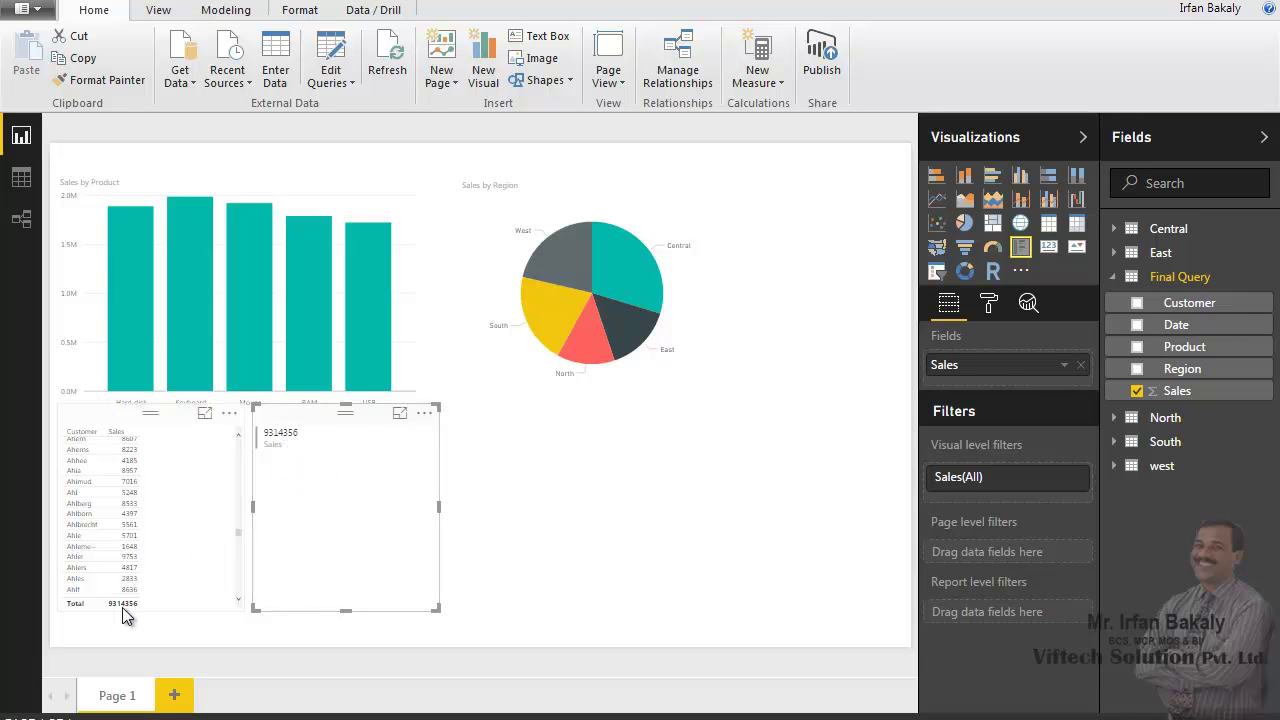
pyautogui.click(992, 251)
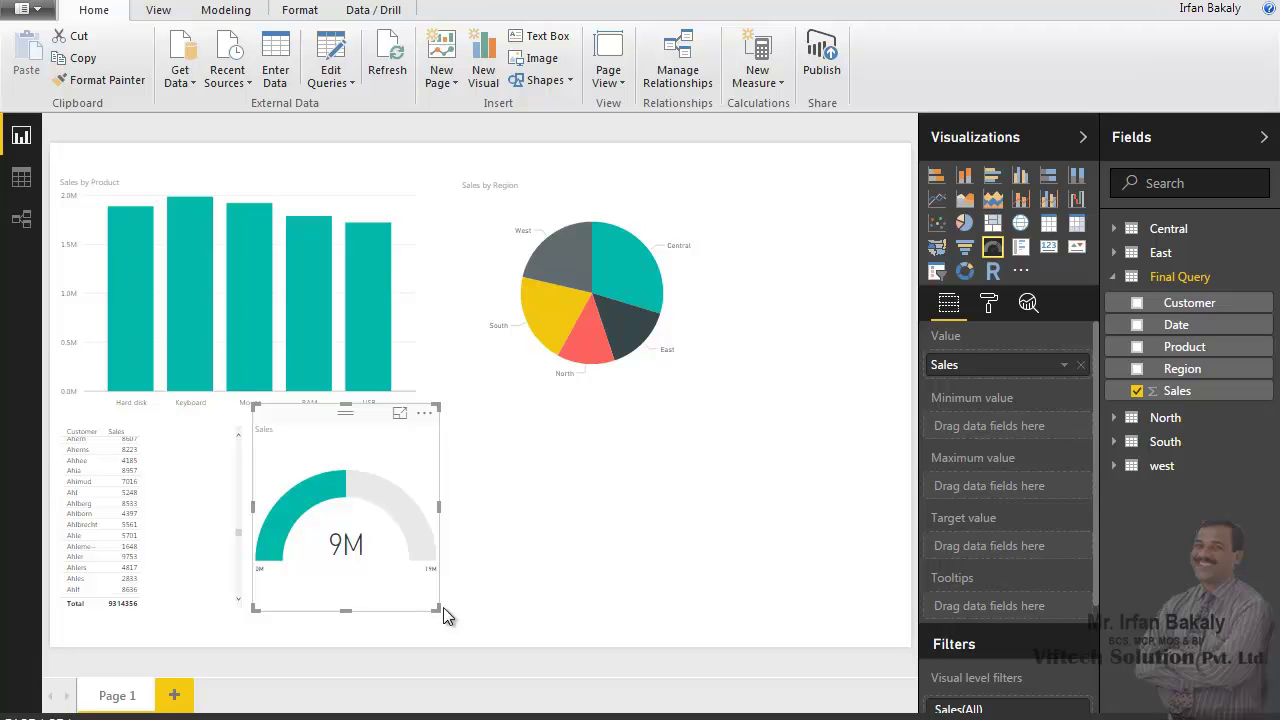
# Enlarge the Sales gauge and reposition it below the column chart, beside the customer table
pyautogui.moveTo(437, 608); pyautogui.dragTo(476, 620)
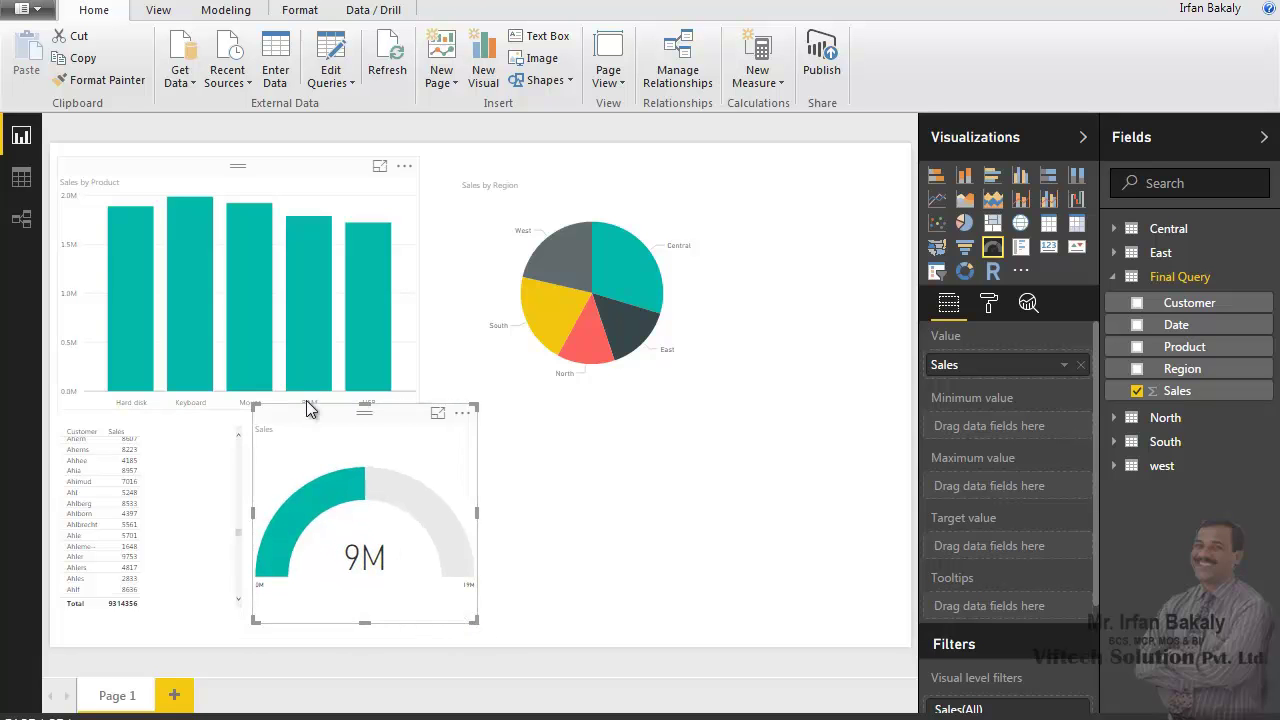
pyautogui.moveTo(313, 412); pyautogui.dragTo(349, 424)
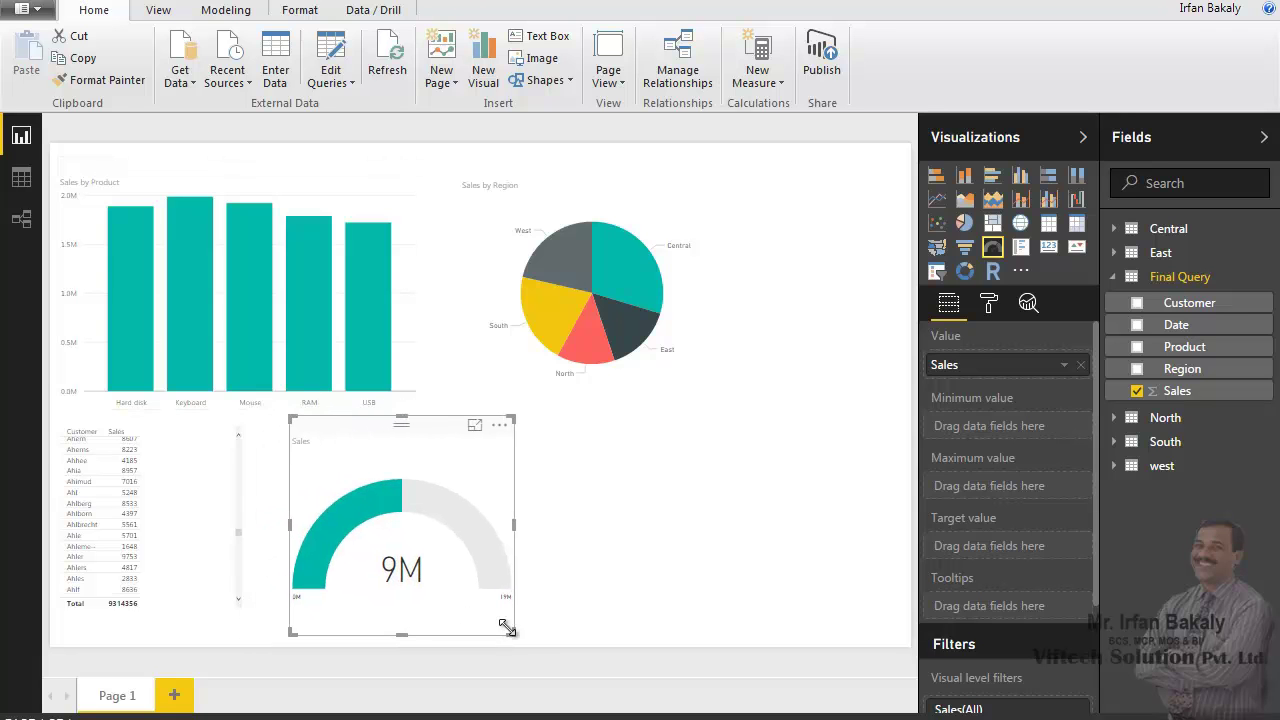
pyautogui.moveTo(514, 634); pyautogui.dragTo(520, 620)
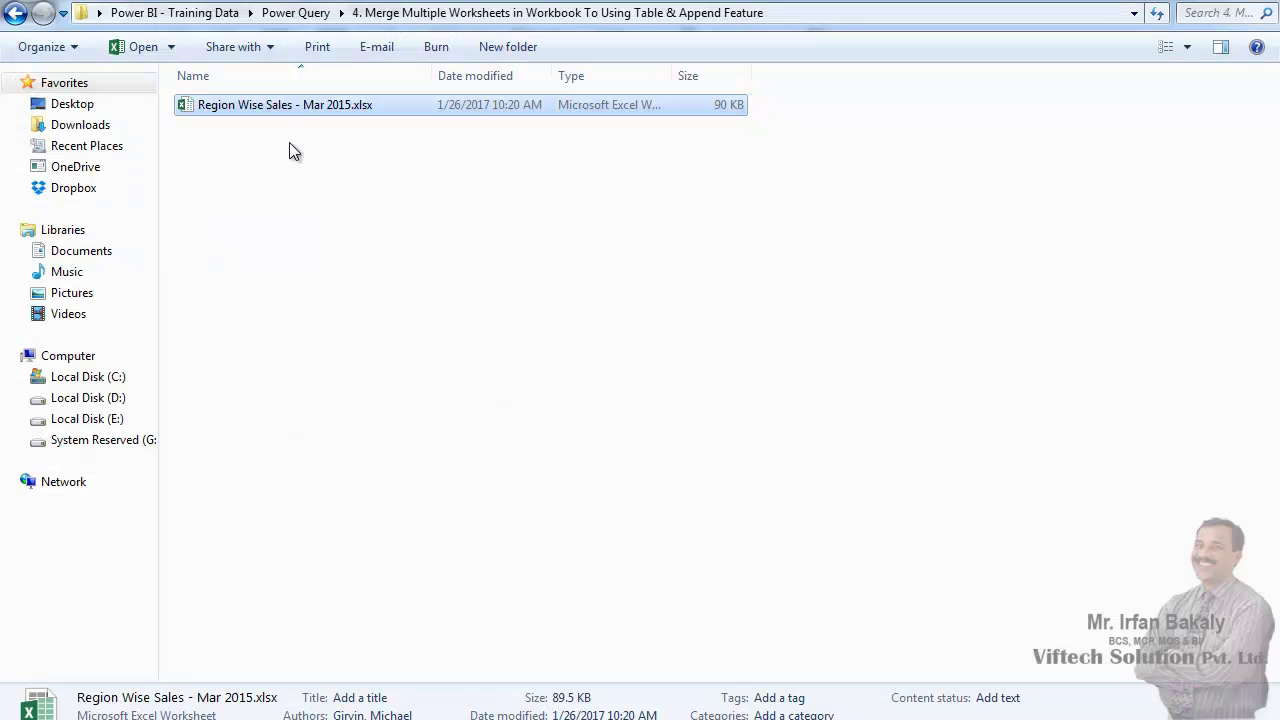
# Open Region Wise Sales - Mar 2015.xlsx in Excel and delete rows 111 to 150 from the East region sheet
pyautogui.doubleClick(307, 110)
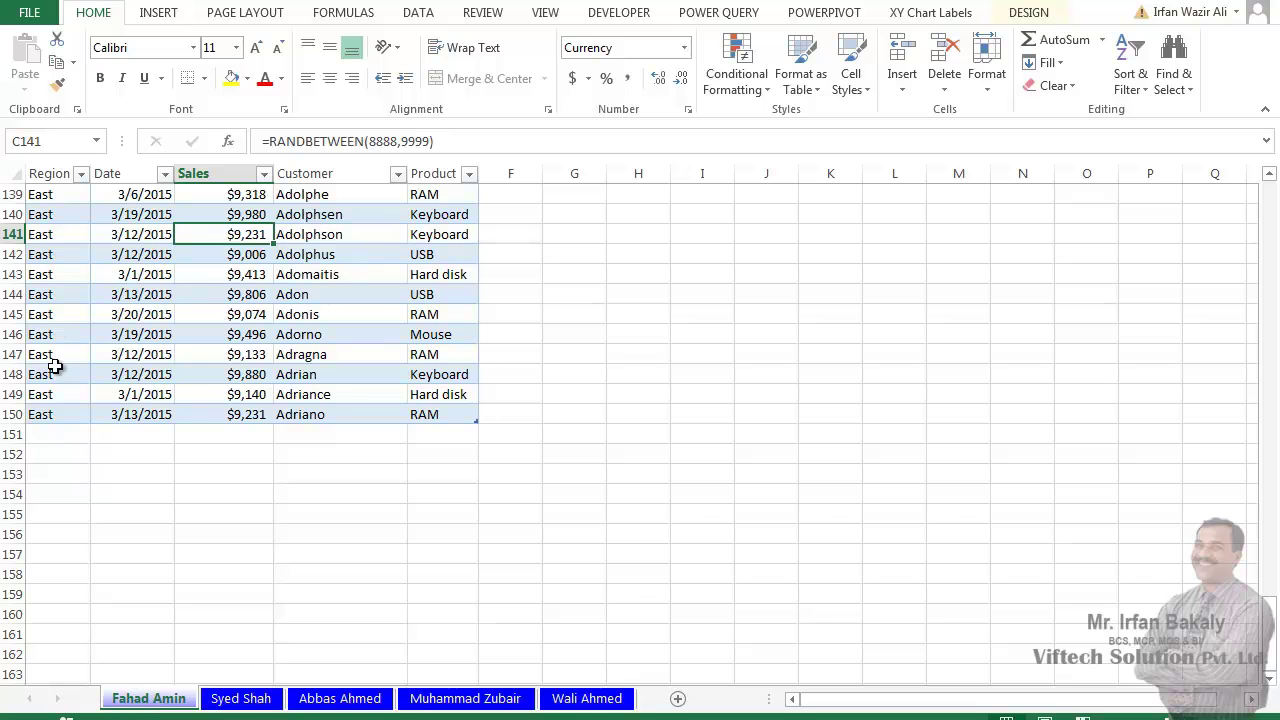
pyautogui.click(55, 213)
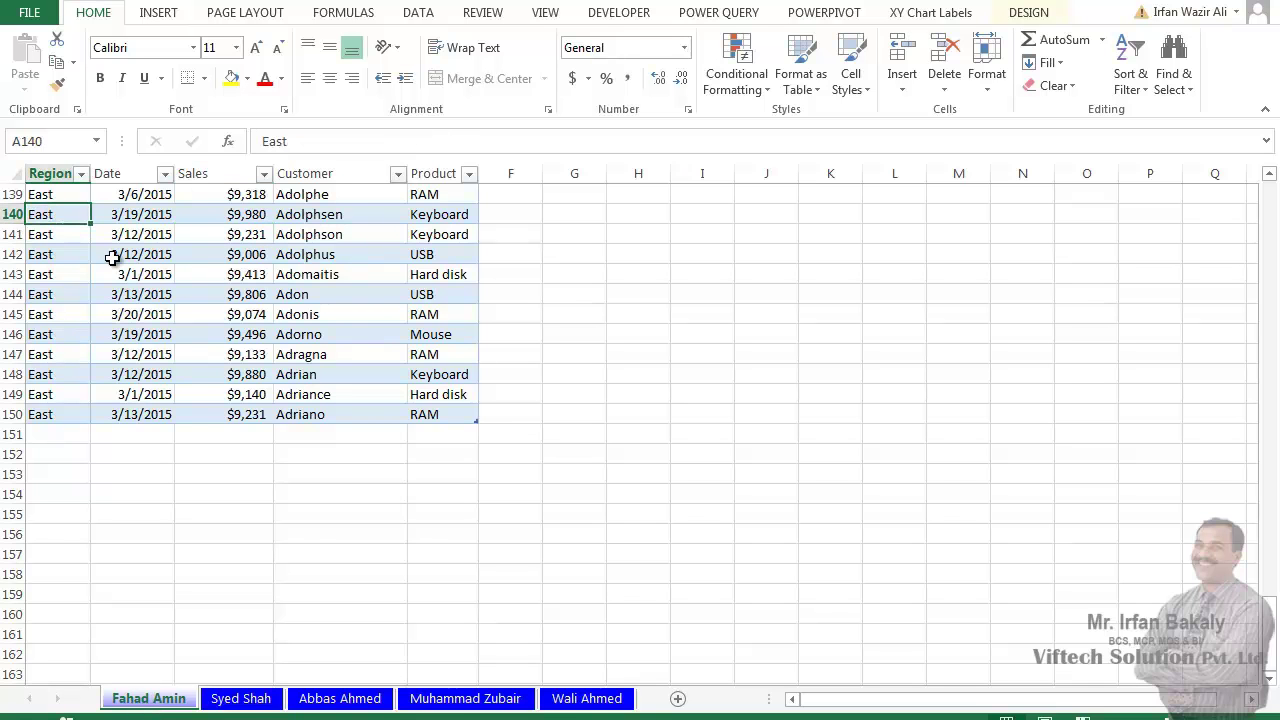
pyautogui.scroll(4, 112, 258)
pyautogui.scroll(4, 112, 258)
pyautogui.scroll(3, 112, 258)
pyautogui.click(10, 294)
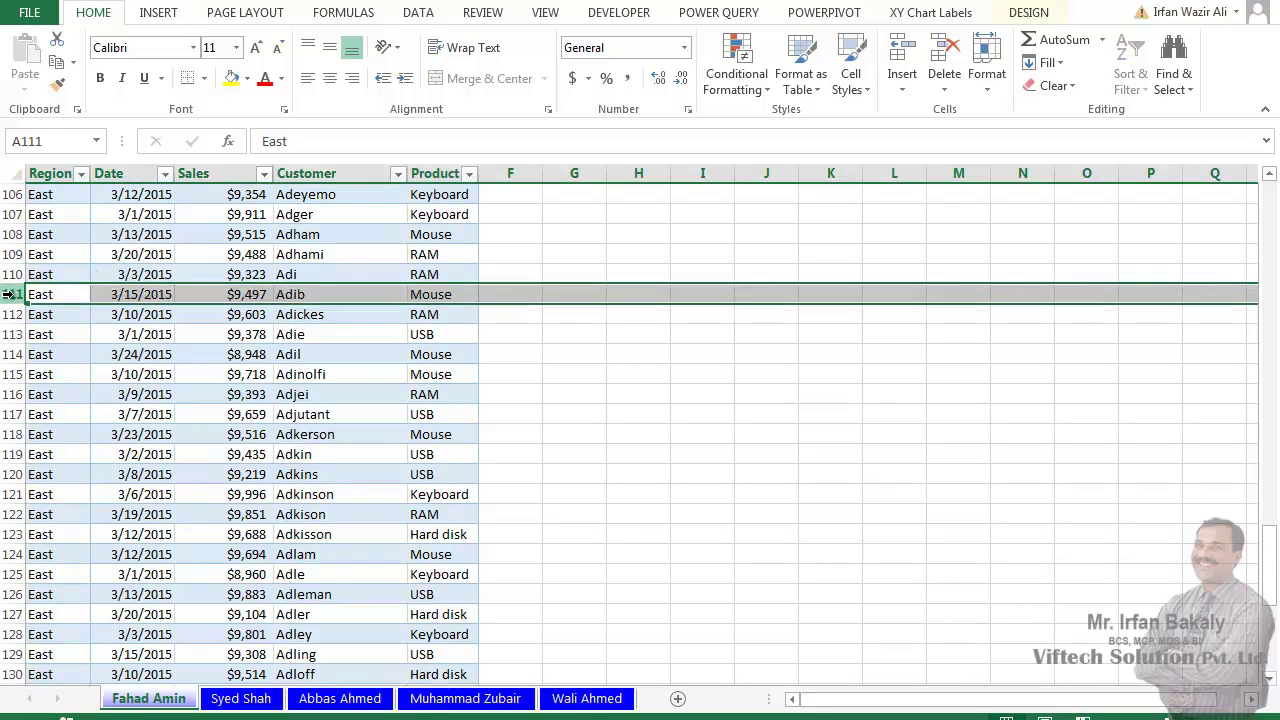
pyautogui.hotkey('ctrl', 'shift', 'Down')
pyautogui.rightClick(12, 296)
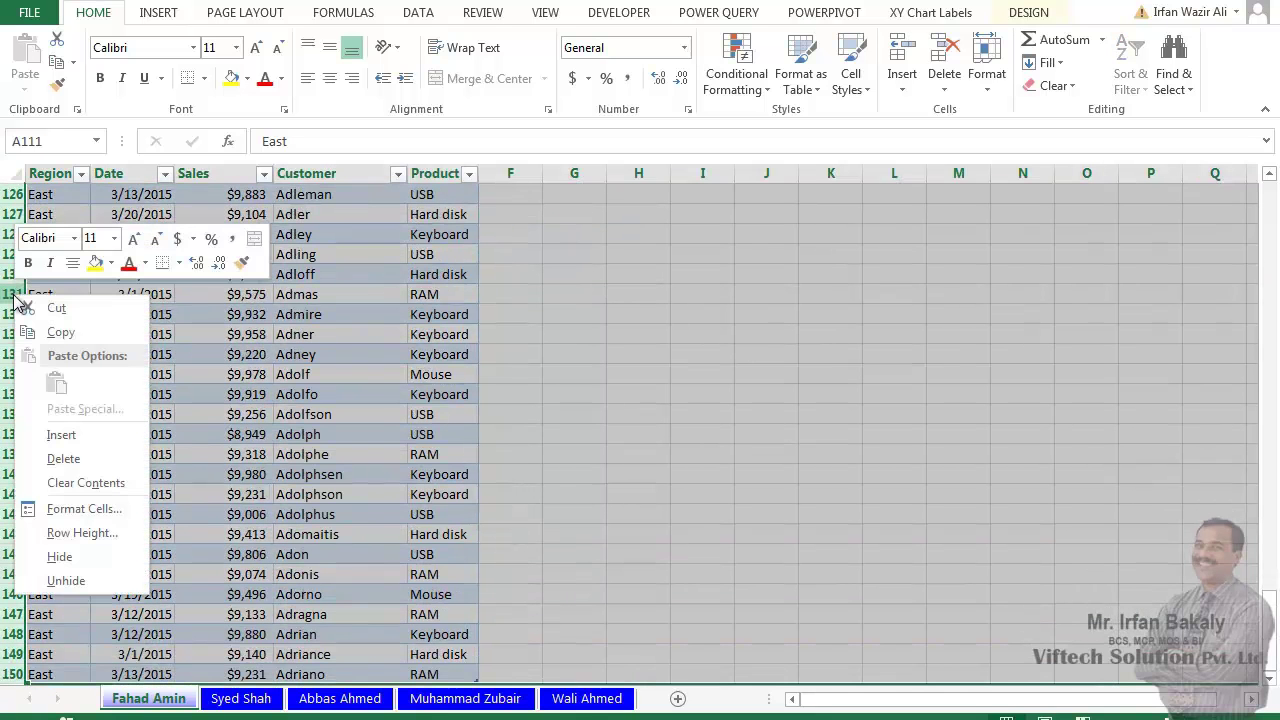
pyautogui.click(63, 458)
pyautogui.scroll(9, 106, 314)
pyautogui.click(110, 325)
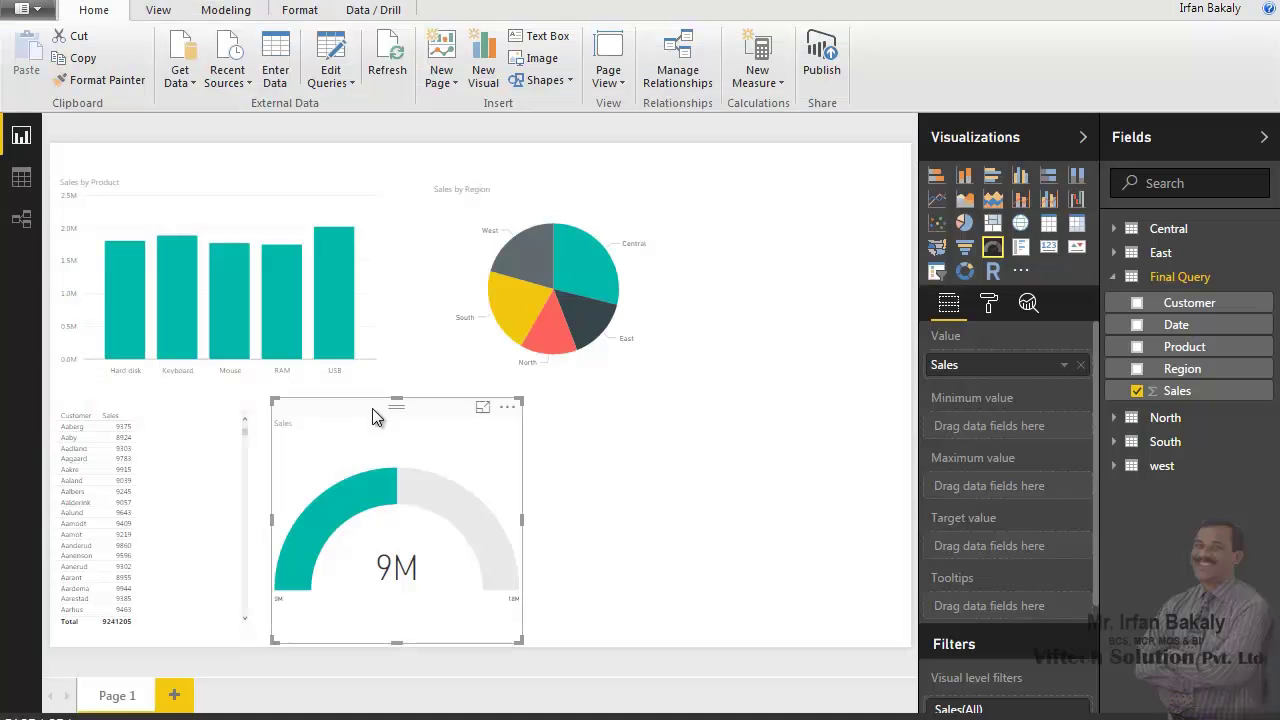
# Refresh the report data in Power BI, check the exact Sales total as a multi-row card, and restore the gauge
pyautogui.click(402, 46)
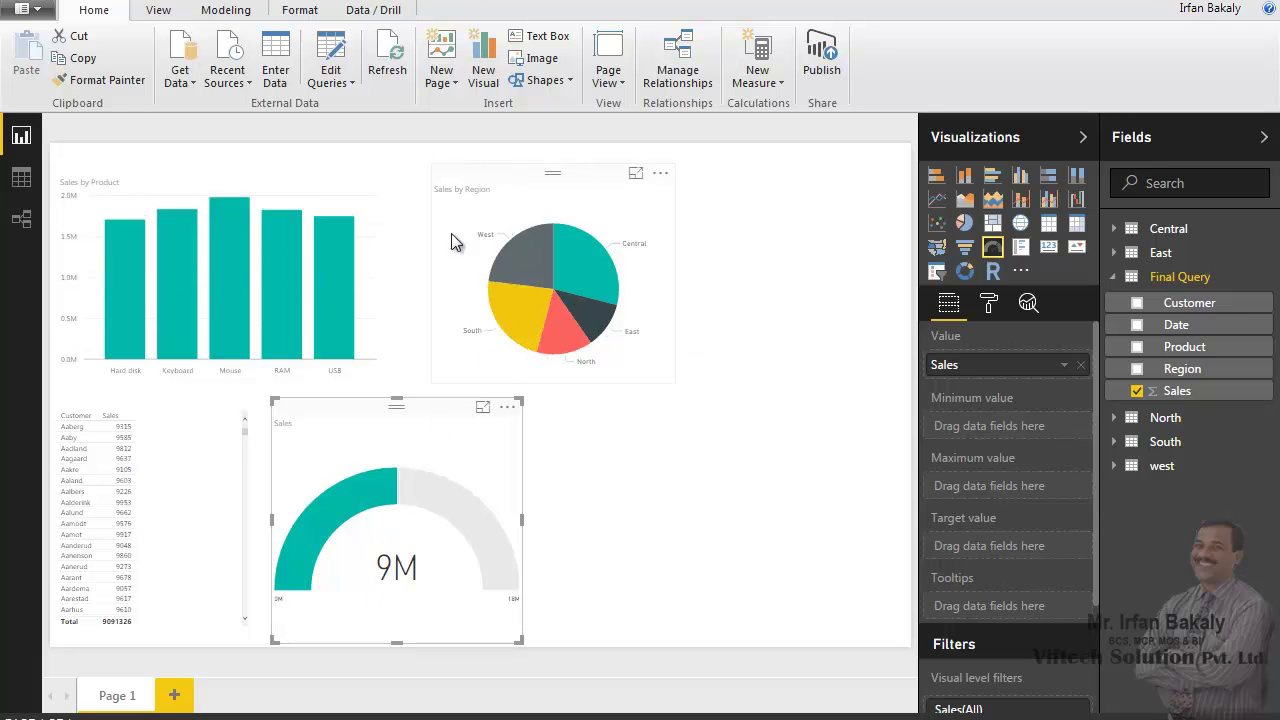
pyautogui.click(1020, 247)
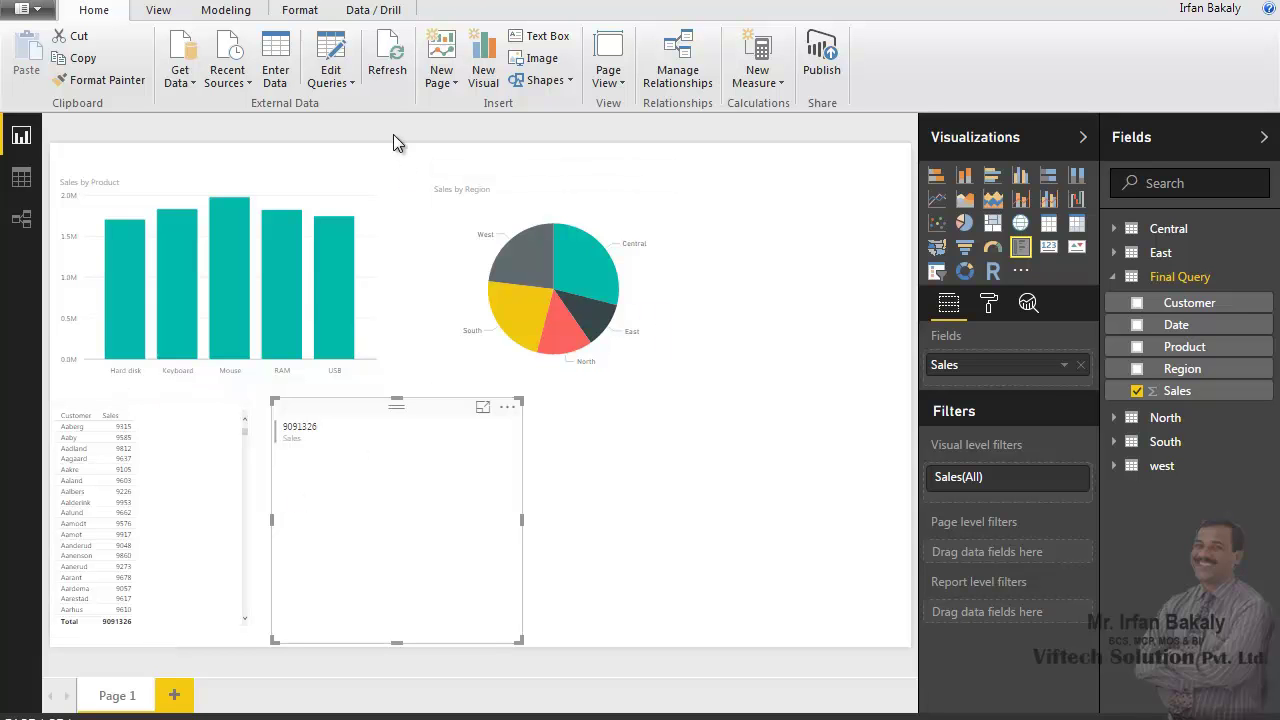
pyautogui.click(992, 247)
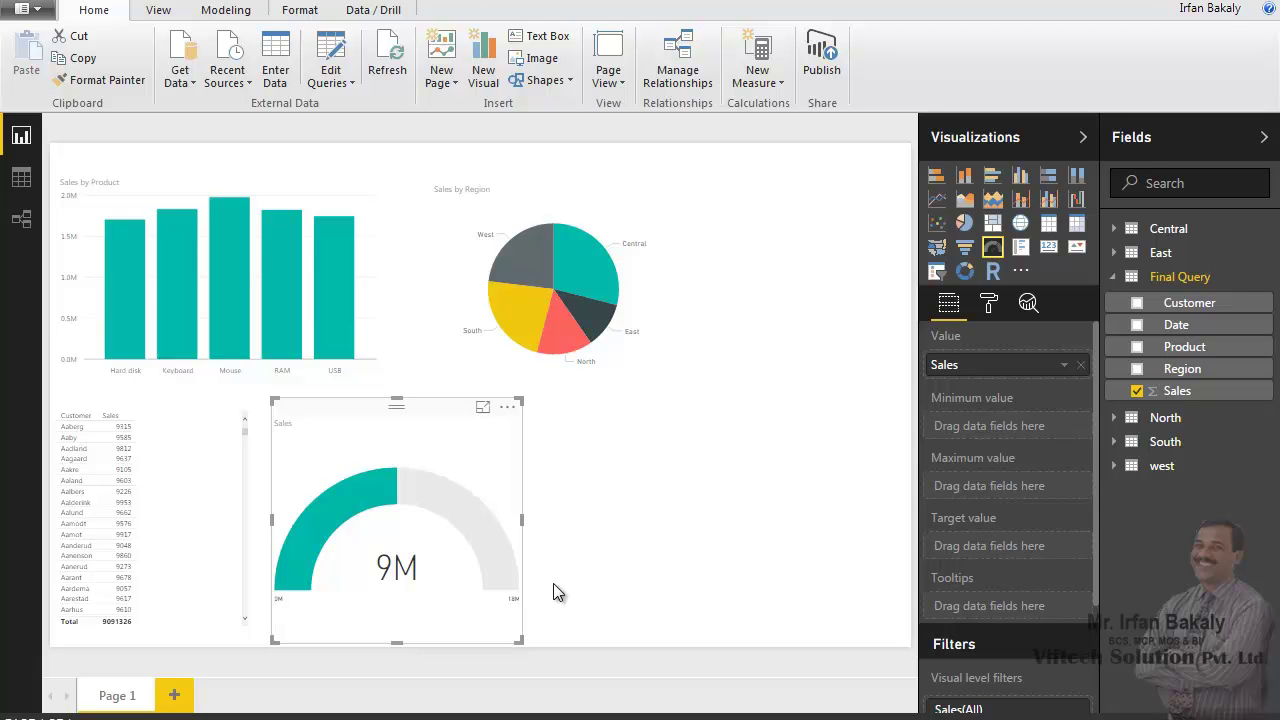